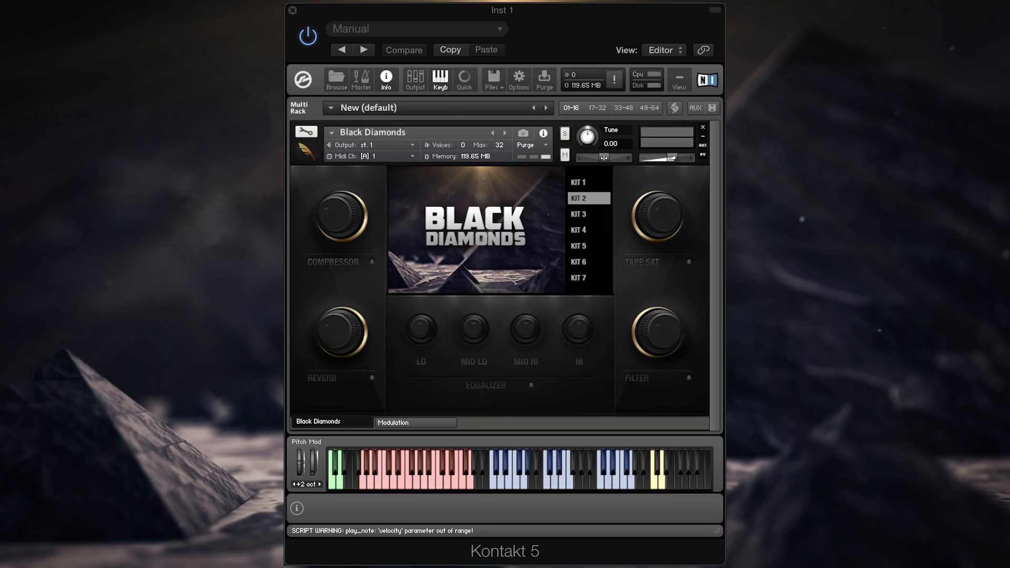
Step: Audition a note repeatedly in the first blue key zone of the Black Diamonds instrument
{"action": "left_click", "coordinate": [580, 185]}
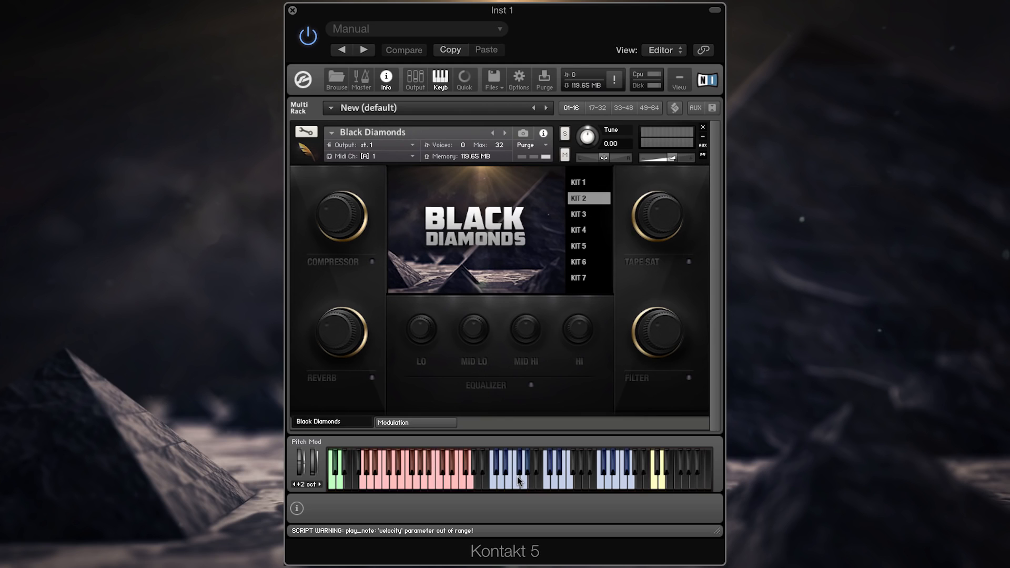
{"action": "left_click", "coordinate": [518, 480]}
{"action": "left_click", "coordinate": [518, 480]}
{"action": "left_click", "coordinate": [519, 480]}
{"action": "left_click", "coordinate": [518, 480]}
{"action": "left_click", "coordinate": [518, 481]}
Step: Load Kit 1 and audition notes in the second and third blue key zones
{"action": "left_click", "coordinate": [577, 181]}
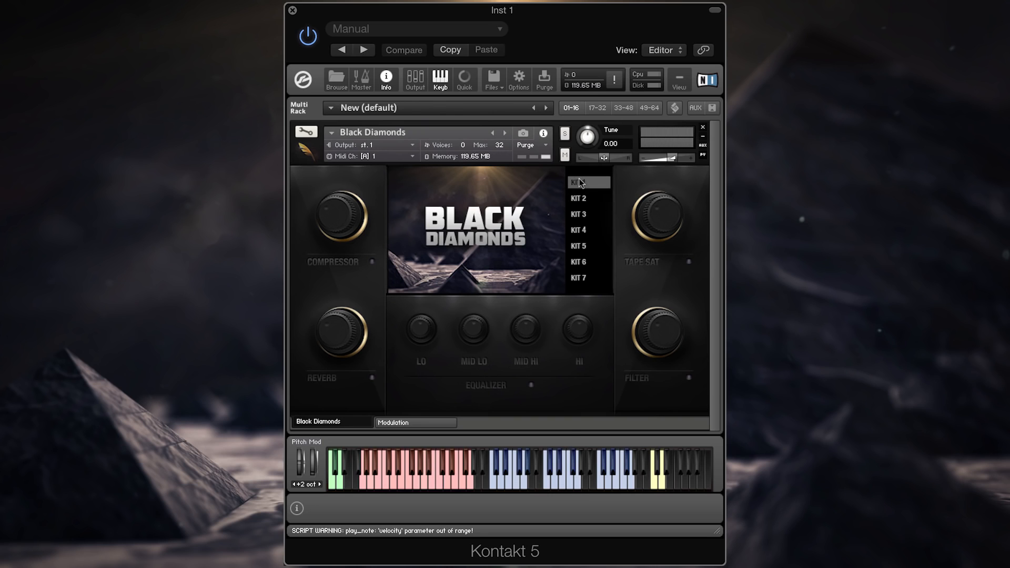
{"action": "left_click", "coordinate": [544, 484]}
{"action": "left_click", "coordinate": [545, 483]}
{"action": "left_click", "coordinate": [598, 483]}
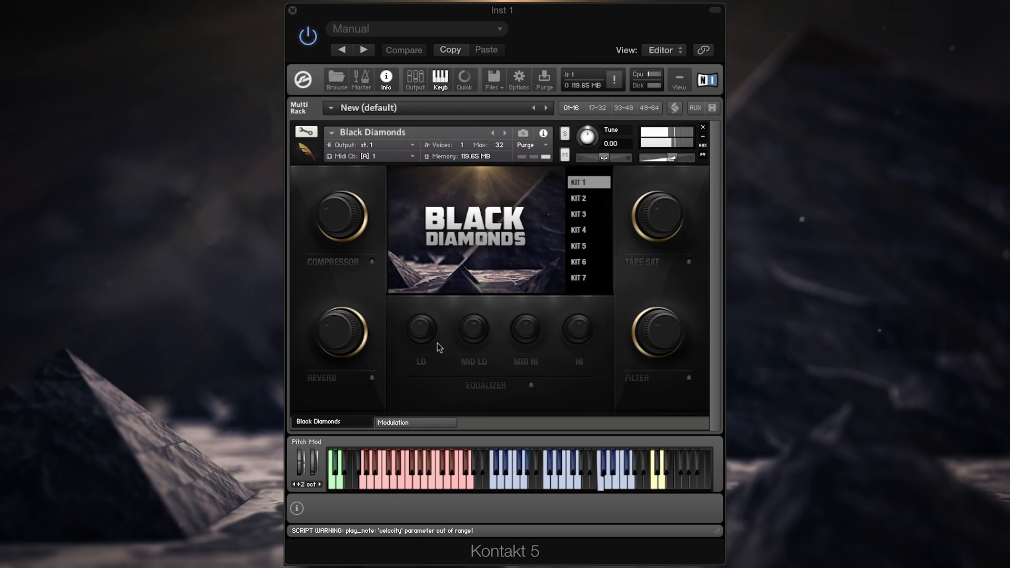
Step: Try out the reverb, filter and equalizer effects on the Kit 1 sounds, switching all three off again
{"action": "left_click", "coordinate": [323, 378]}
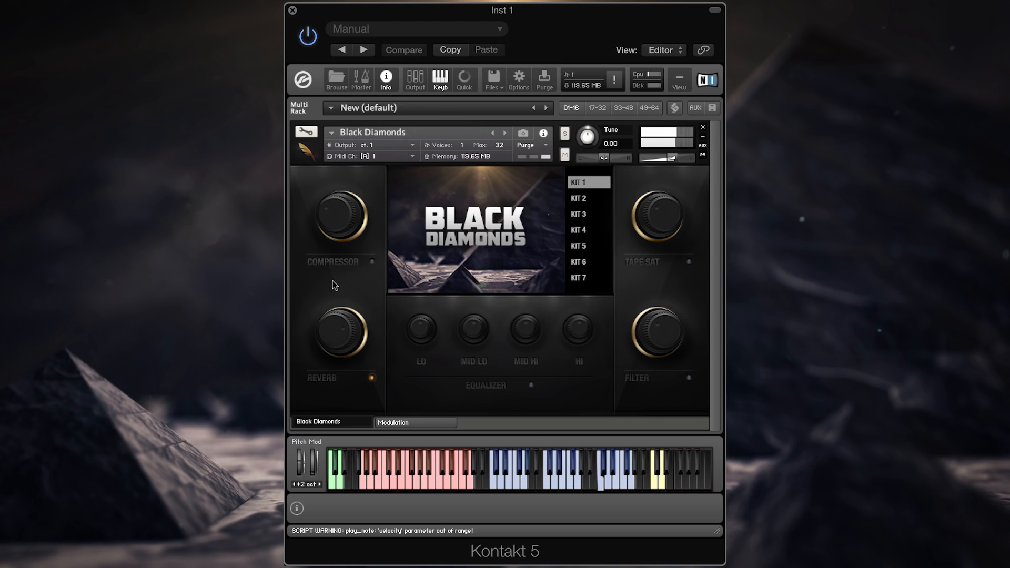
{"action": "left_click", "coordinate": [639, 377]}
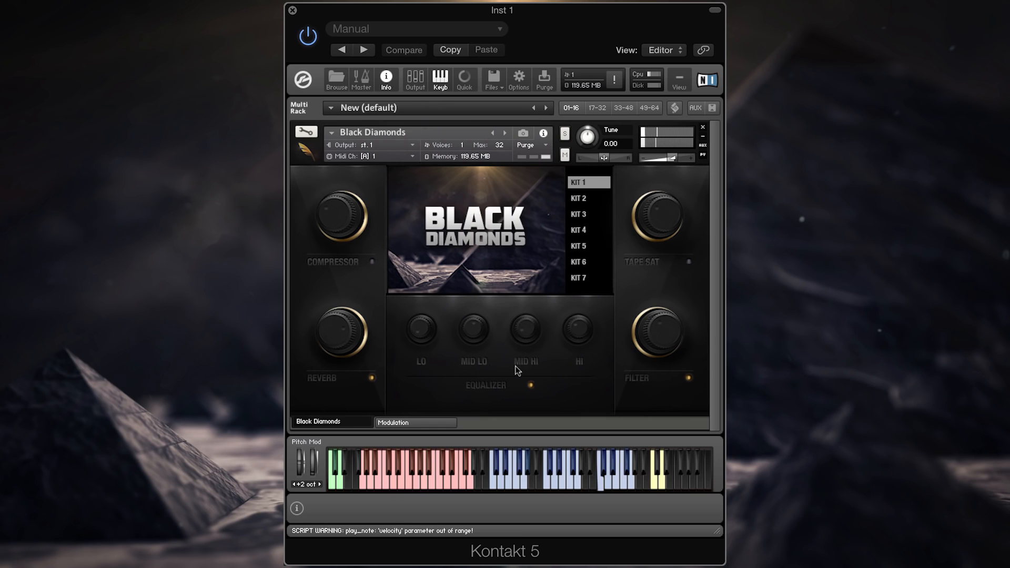
{"action": "left_click", "coordinate": [323, 378]}
{"action": "left_click", "coordinate": [479, 386]}
{"action": "left_click", "coordinate": [330, 379]}
{"action": "left_click", "coordinate": [650, 383]}
{"action": "left_click", "coordinate": [490, 387]}
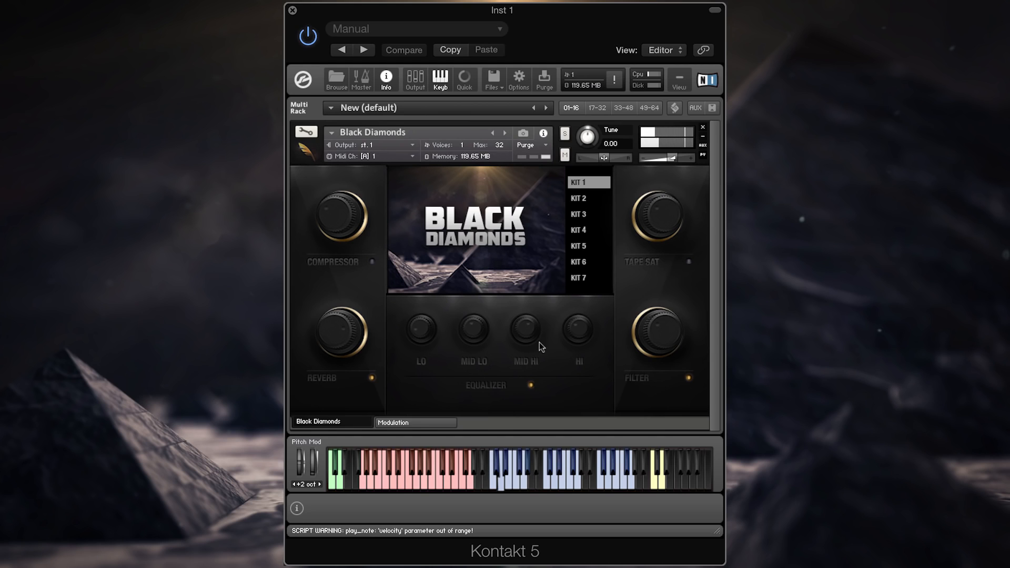
{"action": "left_click", "coordinate": [323, 381]}
{"action": "left_click", "coordinate": [473, 388]}
{"action": "left_click", "coordinate": [634, 384]}
Step: Try the compressor and the tape saturation in turn, switching each one off again
{"action": "left_click", "coordinate": [325, 264]}
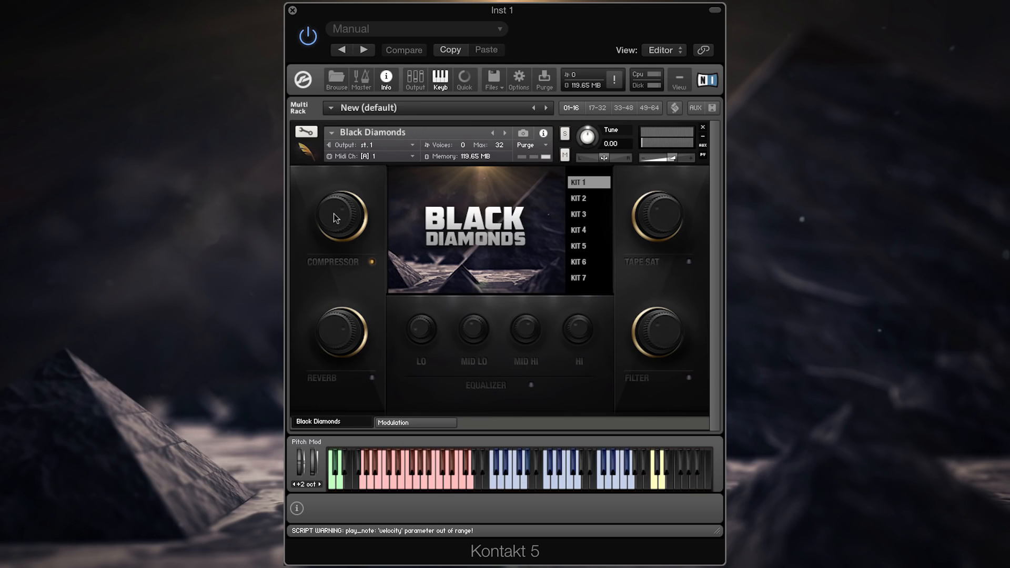
{"action": "left_click", "coordinate": [330, 259]}
{"action": "left_click", "coordinate": [646, 263]}
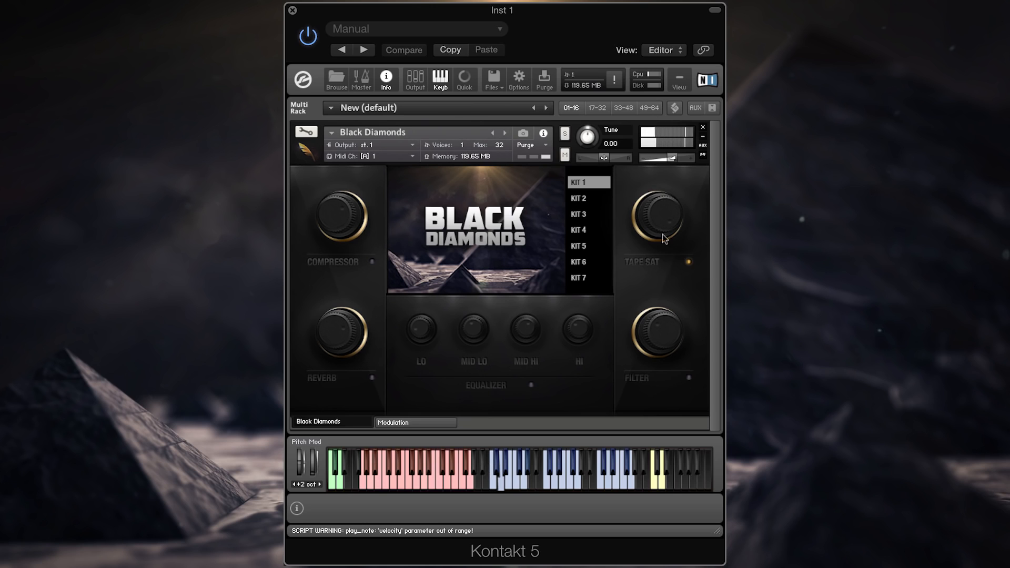
{"action": "left_click", "coordinate": [648, 260]}
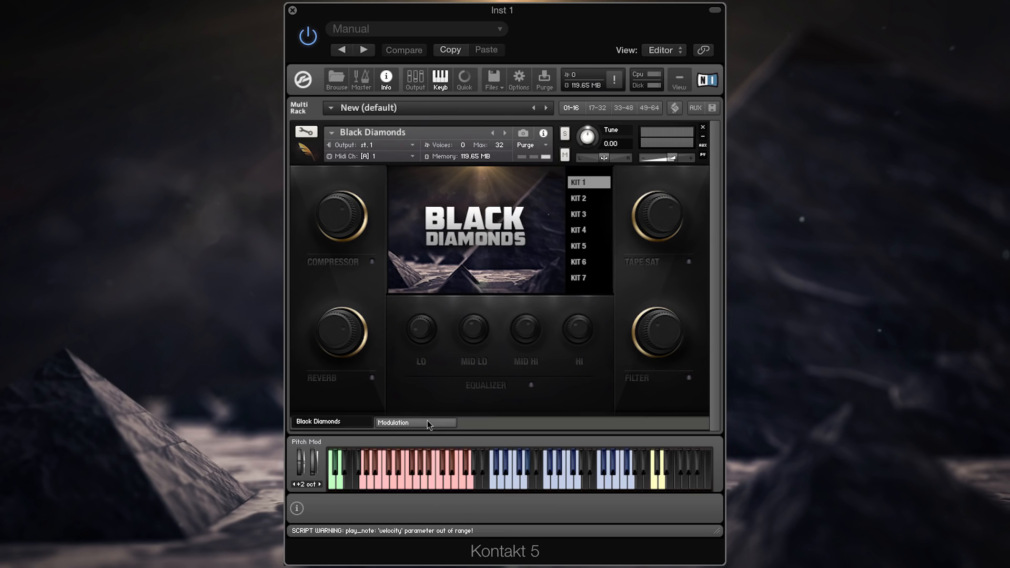
Step: Show the modulation effects and try the sidechain at a 4X rate, switching it off again
{"action": "left_click", "coordinate": [409, 422]}
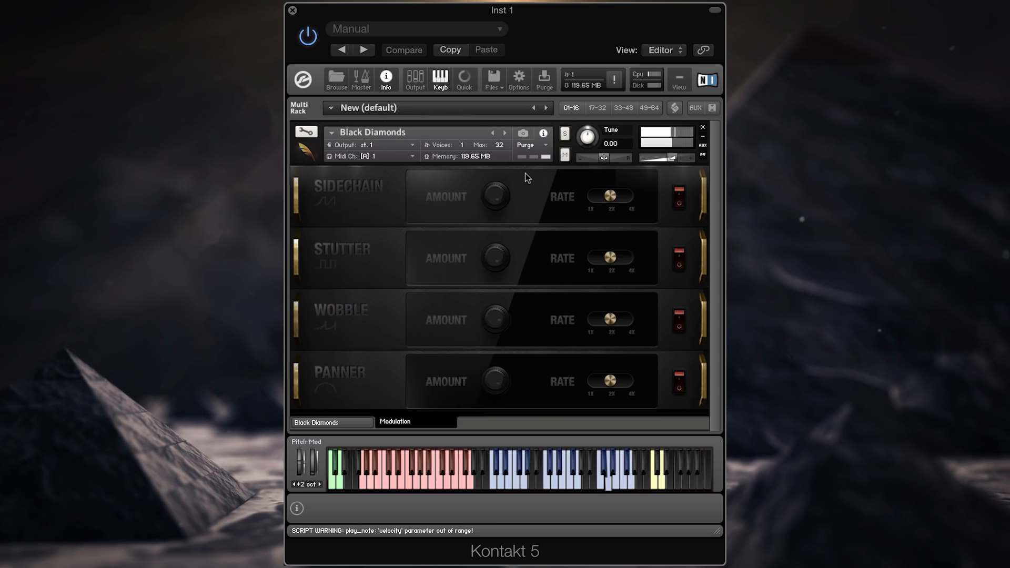
{"action": "left_click", "coordinate": [679, 198]}
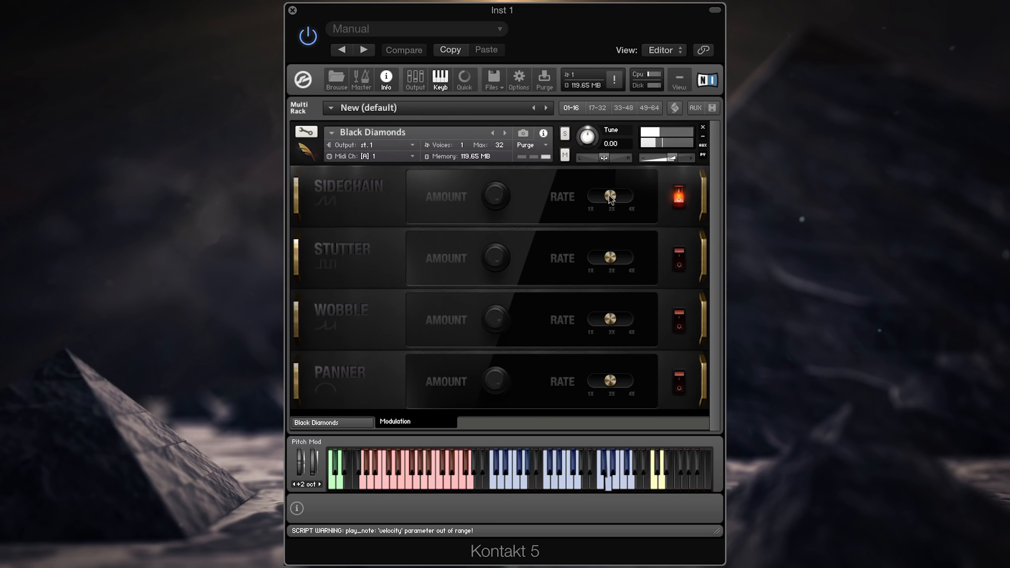
{"action": "left_click", "coordinate": [624, 196]}
{"action": "left_click", "coordinate": [679, 203]}
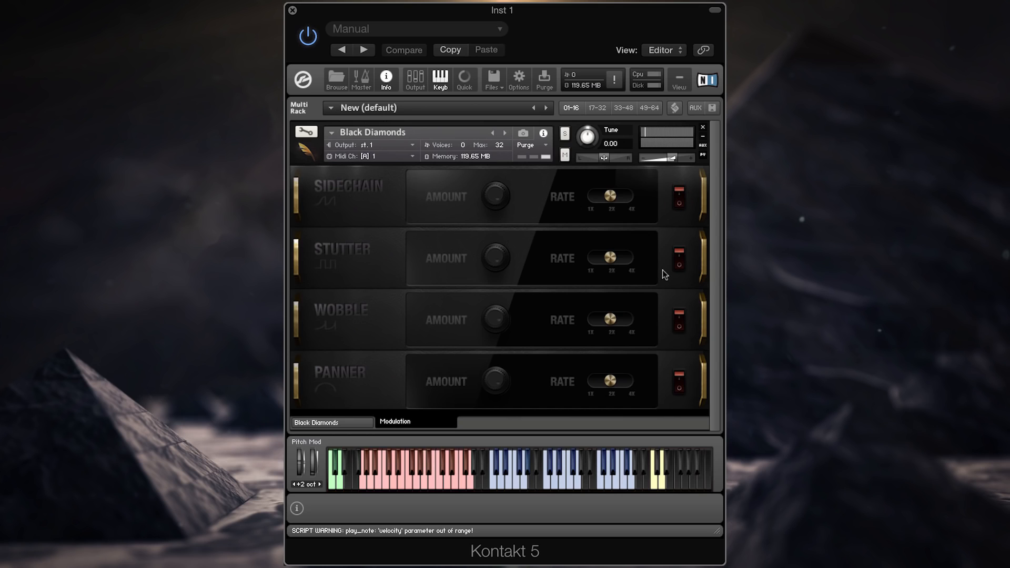
Step: Try the stutter and the wobble in turn, each at a 4X rate, switching them off again
{"action": "left_click", "coordinate": [679, 259]}
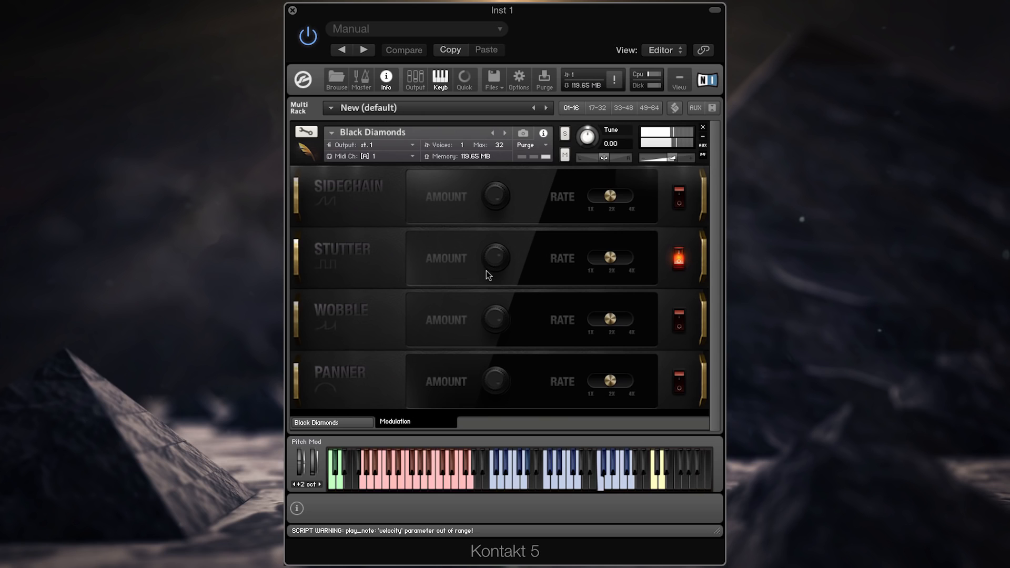
{"action": "left_click_drag", "start_coordinate": [605, 254], "coordinate": [632, 261]}
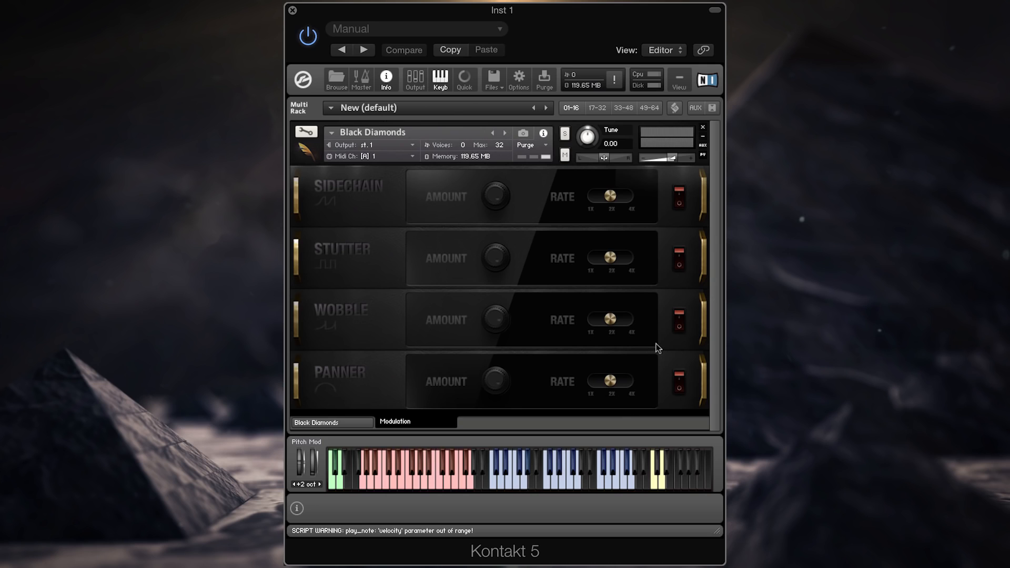
{"action": "left_click", "coordinate": [679, 319]}
{"action": "left_click_drag", "start_coordinate": [616, 320], "coordinate": [631, 321]}
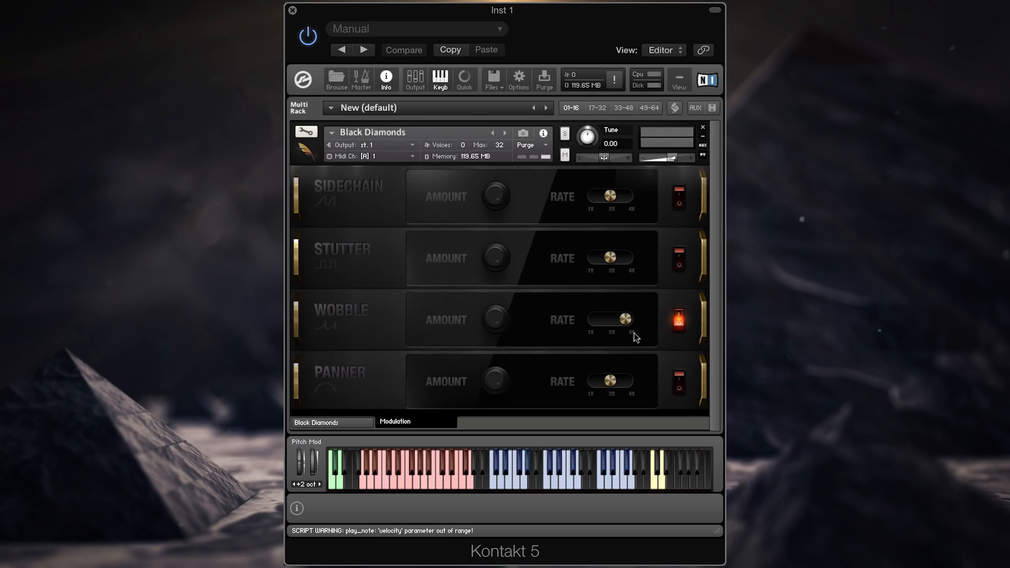
{"action": "left_click", "coordinate": [679, 327]}
Step: Try the panner modulation effect and switch it off again
{"action": "left_click", "coordinate": [680, 382]}
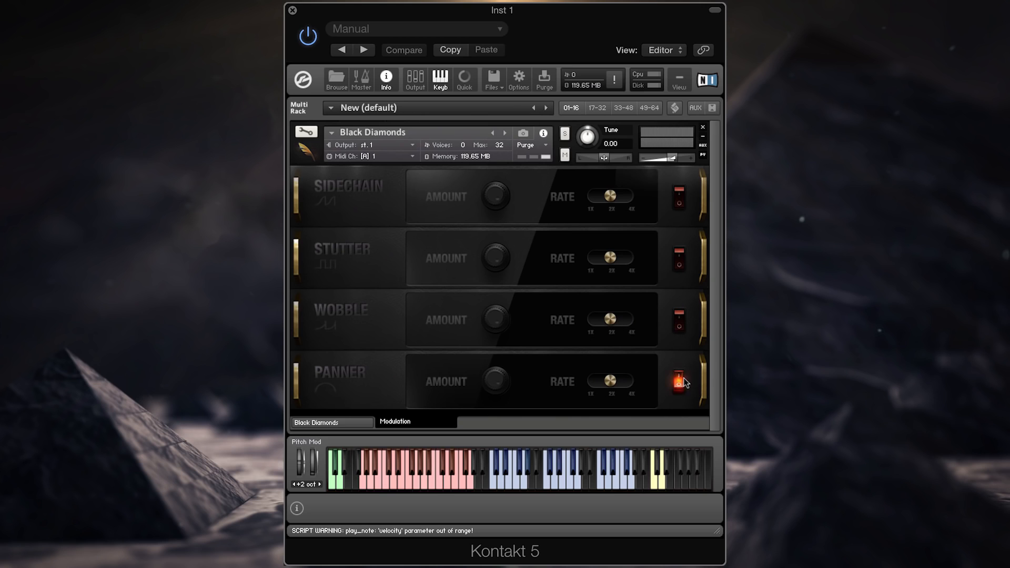
{"action": "left_click_drag", "start_coordinate": [611, 382], "coordinate": [507, 387]}
{"action": "left_click", "coordinate": [679, 386]}
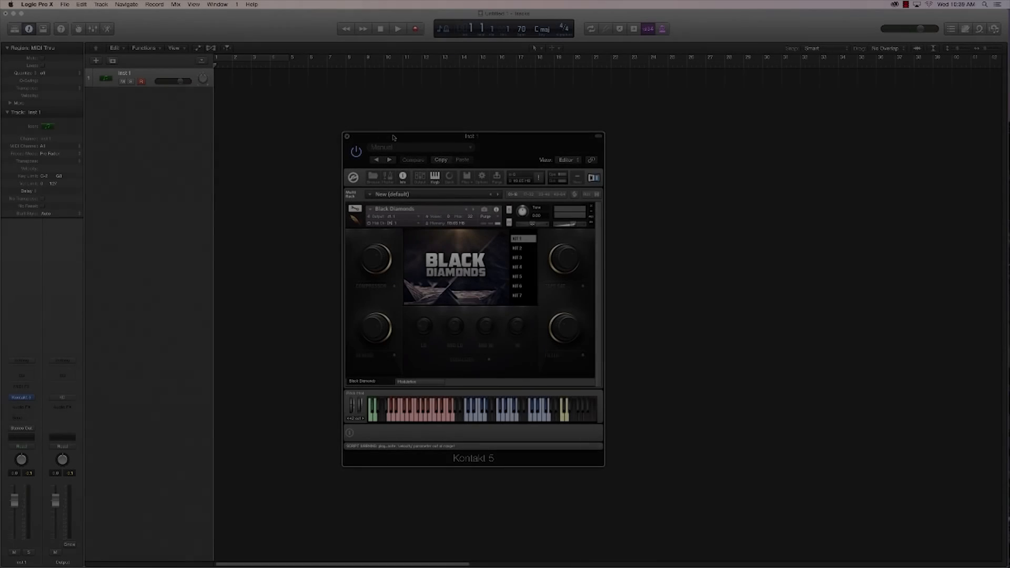
Step: In Logic Pro X, enable cycling over bars 1 to 4 and move the Kontakt window clear of the first bars
{"action": "left_click_drag", "start_coordinate": [394, 138], "coordinate": [266, 163]}
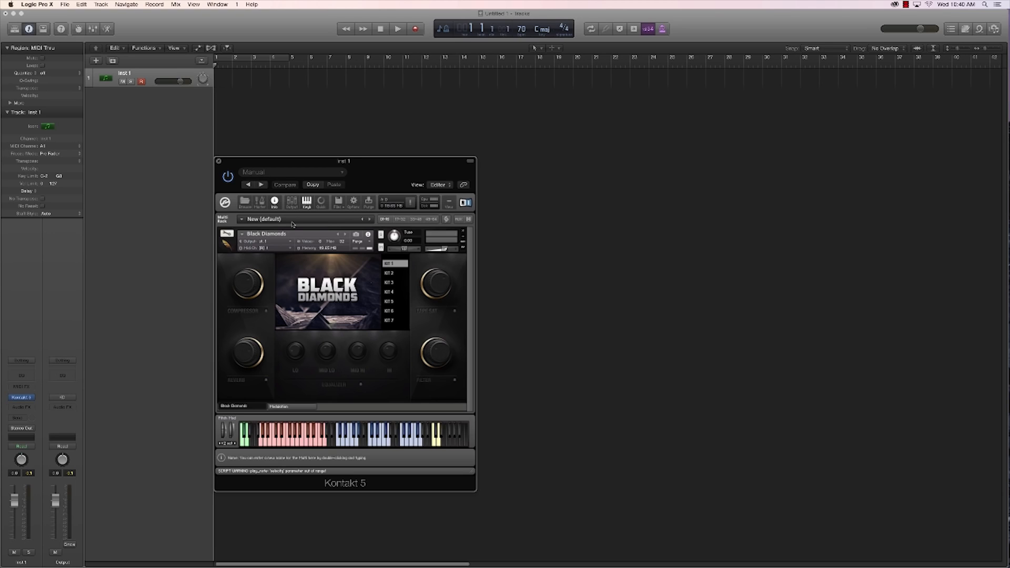
{"action": "left_click_drag", "start_coordinate": [369, 177], "coordinate": [451, 180]}
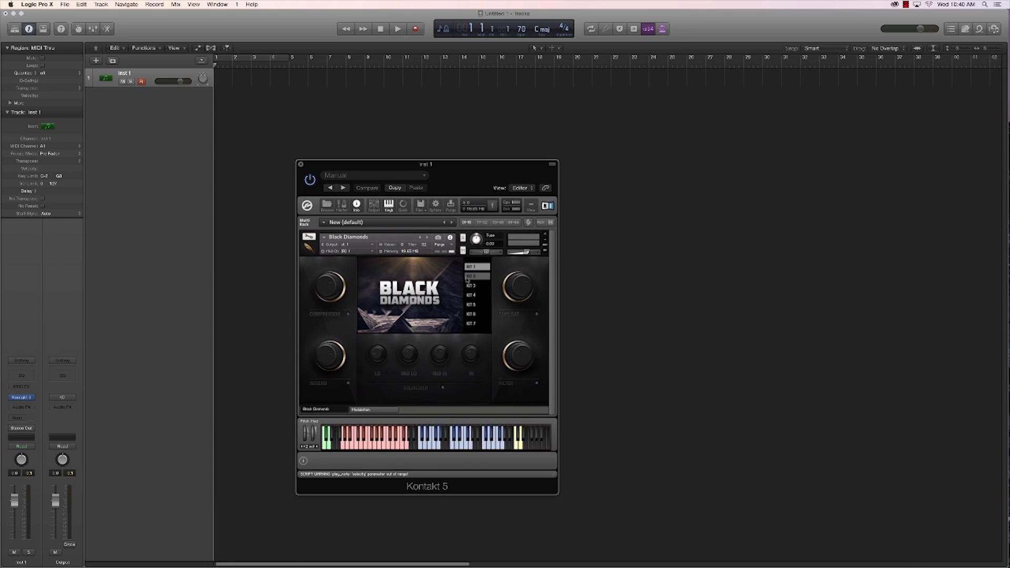
{"action": "left_click", "coordinate": [259, 63]}
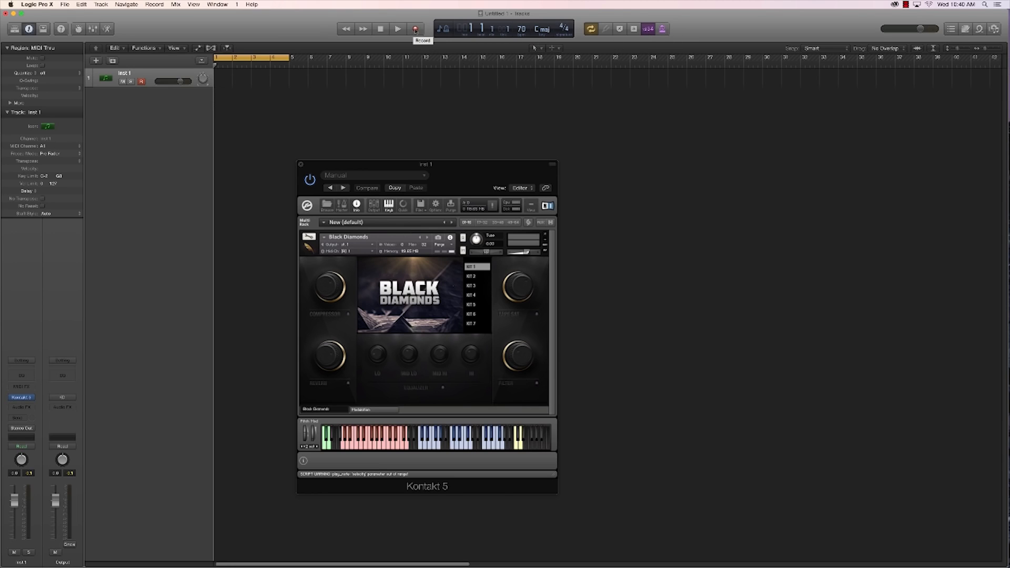
{"action": "left_click_drag", "start_coordinate": [476, 180], "coordinate": [651, 174]}
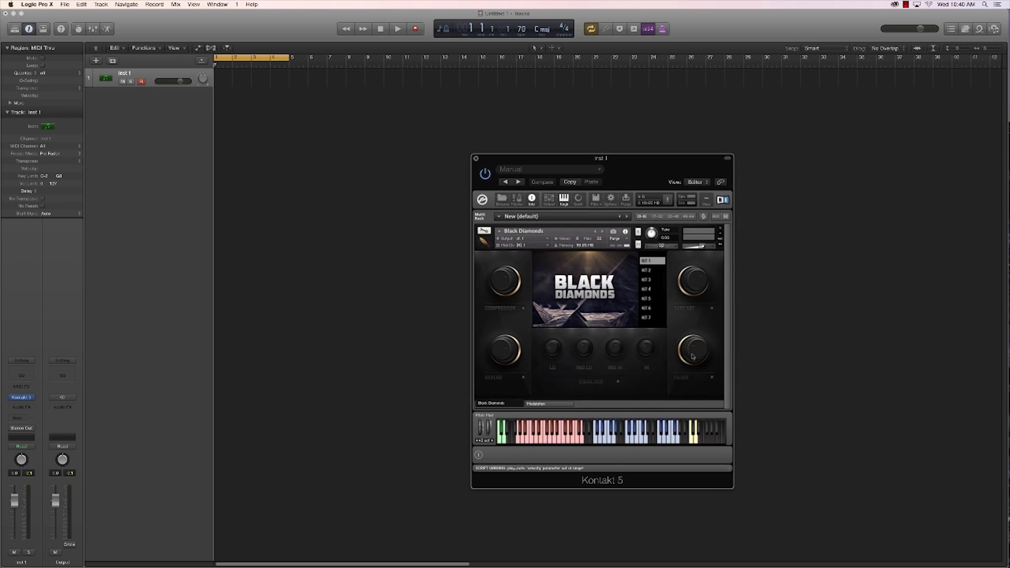
Step: Load Kit 4 and record a two-bar MIDI part on the Inst 1 track from bar 1
{"action": "left_click", "coordinate": [653, 290]}
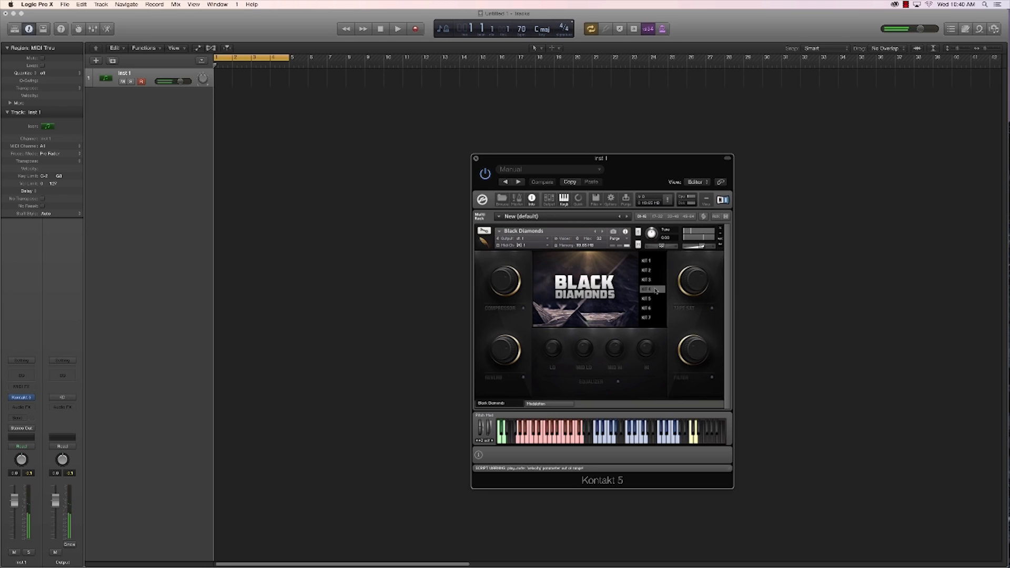
{"action": "left_click", "coordinate": [415, 30]}
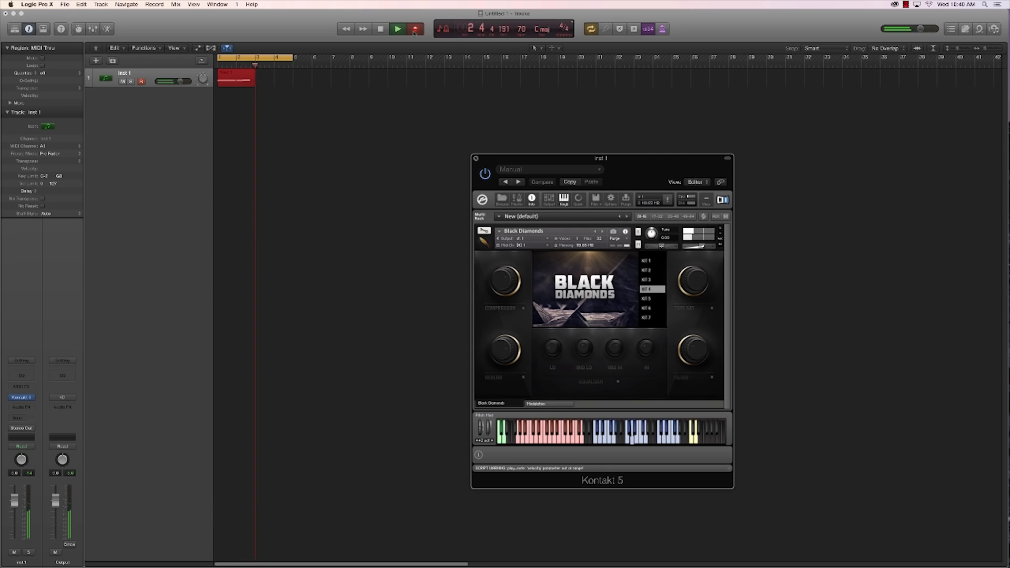
{"action": "left_click", "coordinate": [414, 30]}
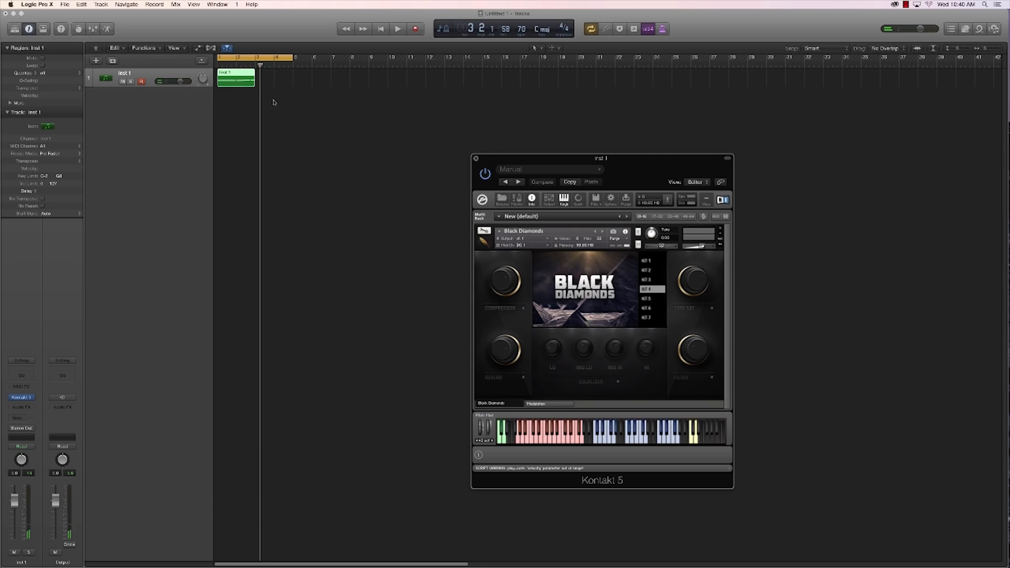
Step: Show the recorded region in the Piano Roll without the Kontakt window and quantize its notes to 1/16 Note
{"action": "double_click", "coordinate": [234, 84]}
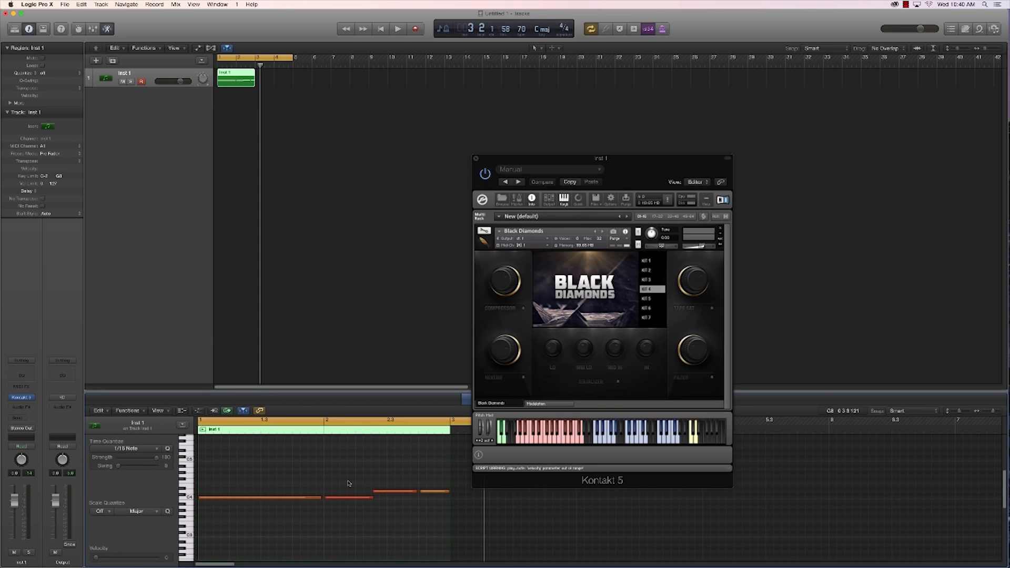
{"action": "left_click", "coordinate": [475, 157]}
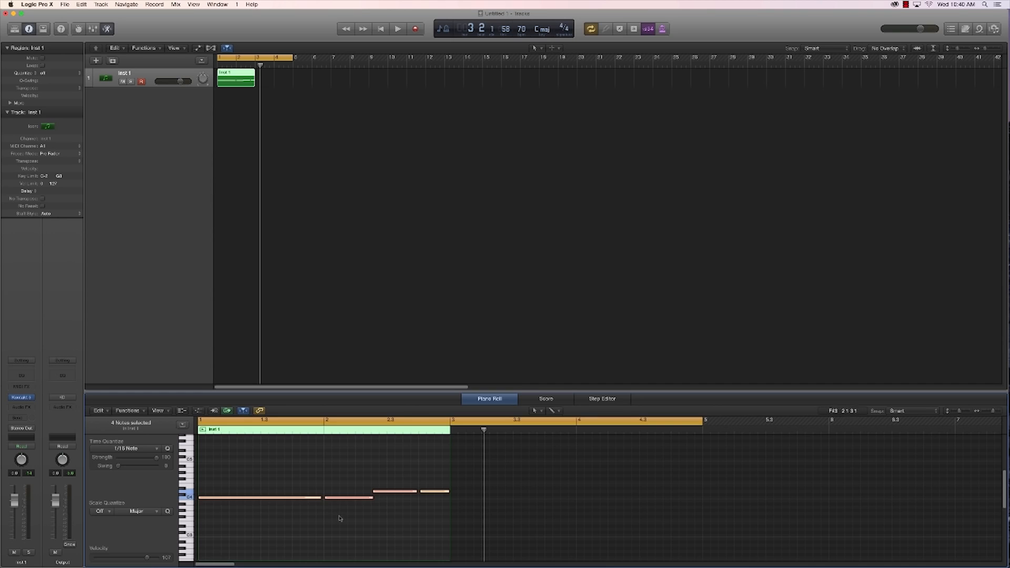
{"action": "left_click", "coordinate": [126, 448]}
{"action": "left_click", "coordinate": [126, 496]}
Step: Copy the two-bar region to bar 3 and play back the cycled part
{"action": "left_click_drag", "start_coordinate": [236, 84], "coordinate": [275, 84], "text": "alt"}
{"action": "left_click", "coordinate": [279, 183]}
{"action": "key", "text": "space"}
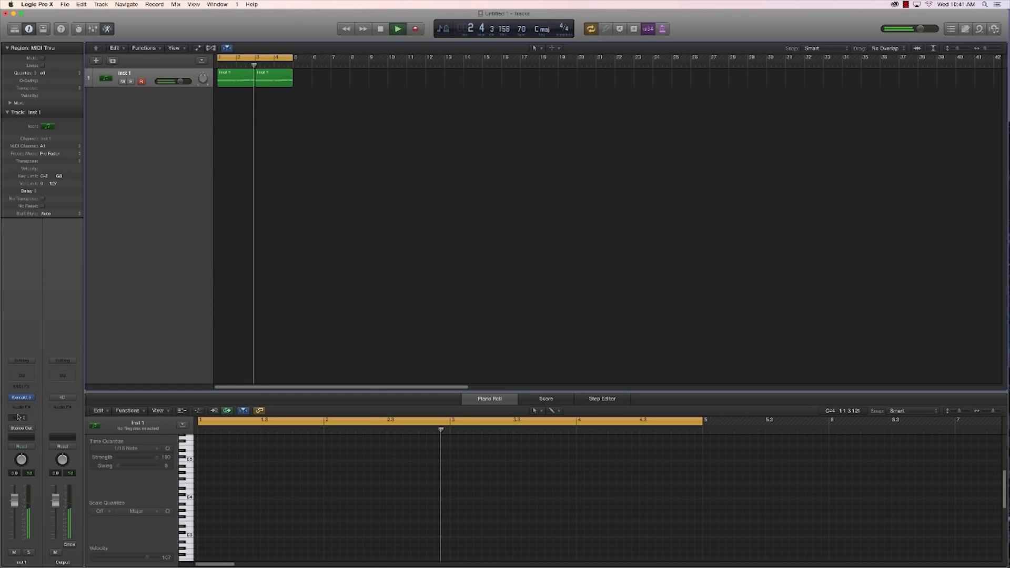
{"action": "key", "text": "space"}
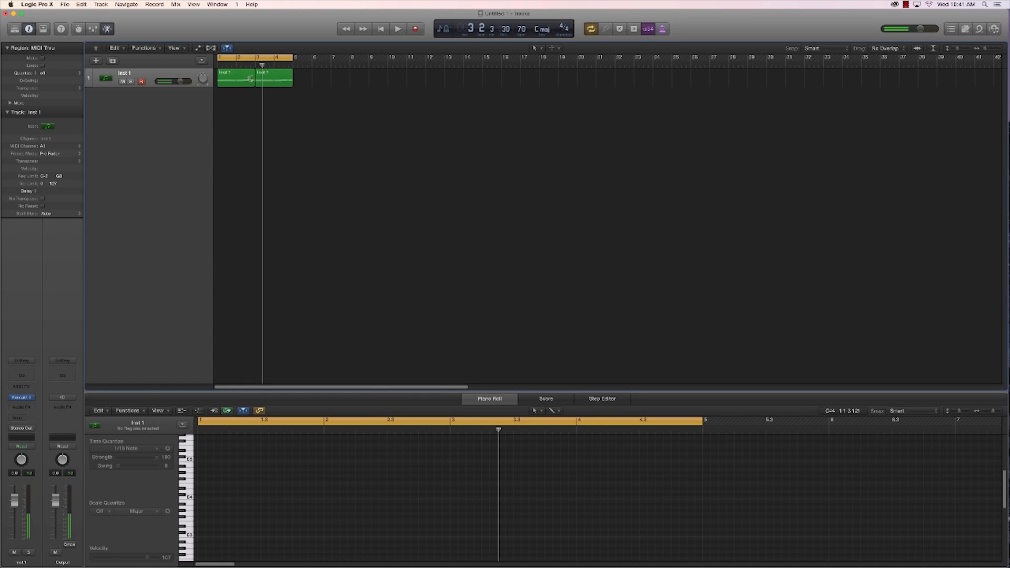
Step: Adjust the note lengths in the first region so that each note ends where the next one begins
{"action": "left_click", "coordinate": [256, 79]}
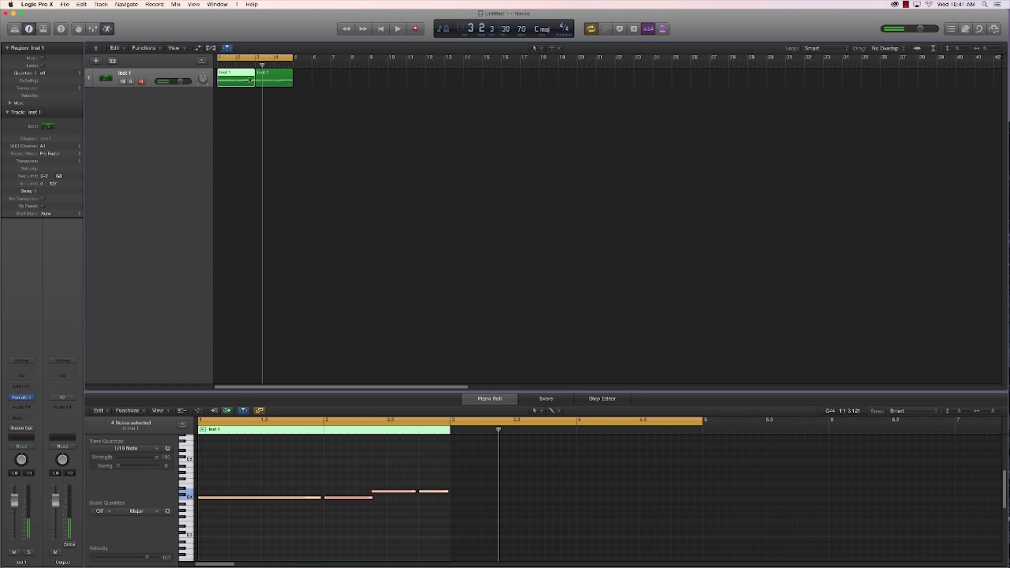
{"action": "left_click", "coordinate": [350, 510]}
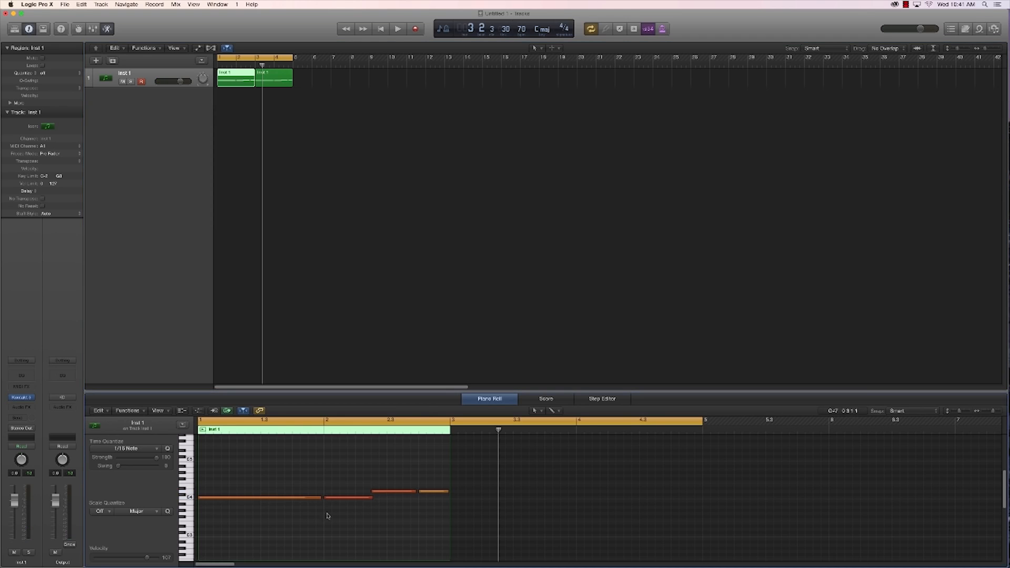
{"action": "left_click_drag", "start_coordinate": [376, 471], "coordinate": [348, 516]}
{"action": "left_click_drag", "start_coordinate": [416, 493], "coordinate": [418, 494]}
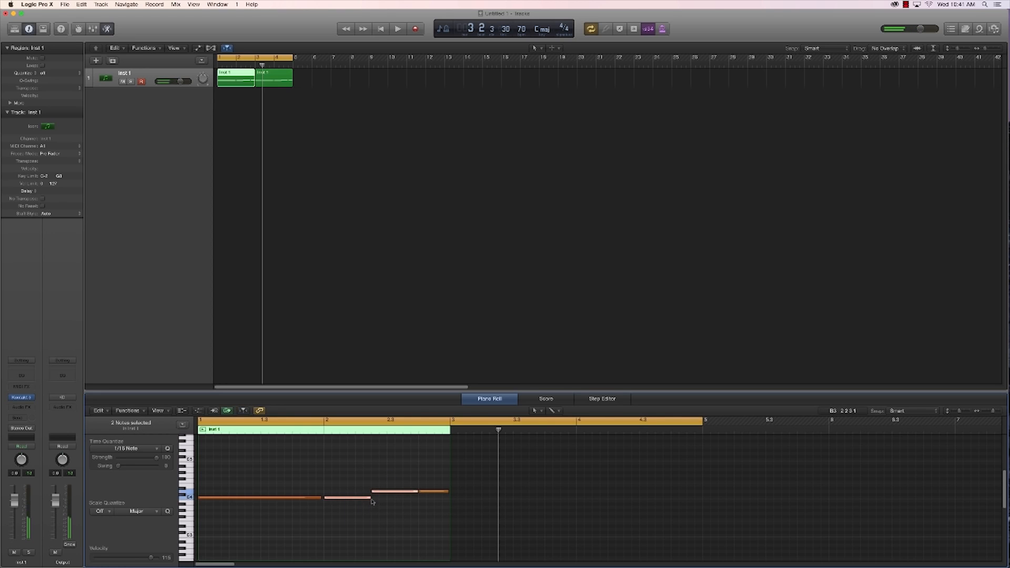
{"action": "left_click_drag", "start_coordinate": [319, 497], "coordinate": [324, 497]}
{"action": "left_click_drag", "start_coordinate": [448, 491], "coordinate": [449, 492]}
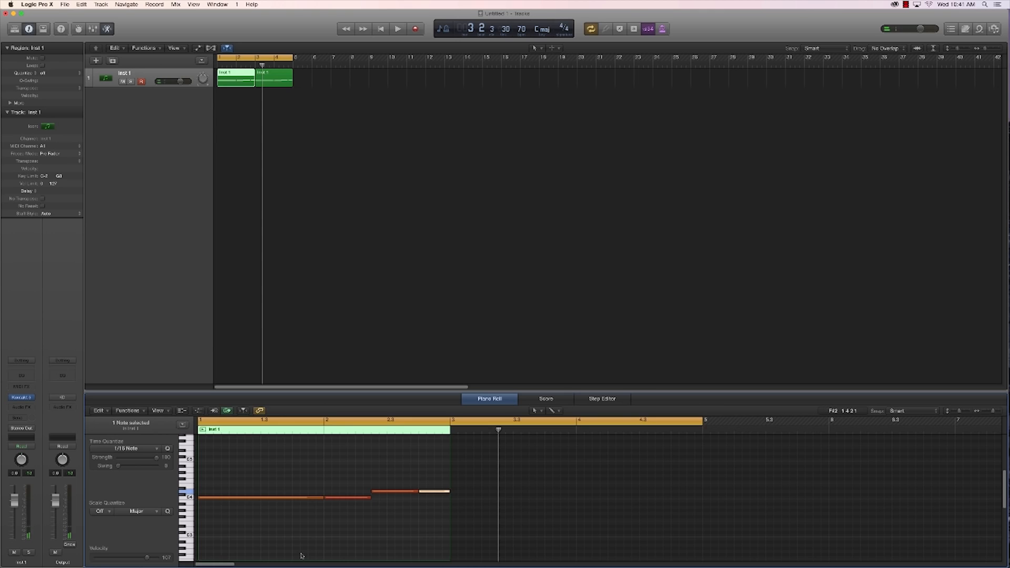
Step: Play back the edited part, briefly bringing up the track's Kontakt instrument and closing it again
{"action": "key", "text": "space"}
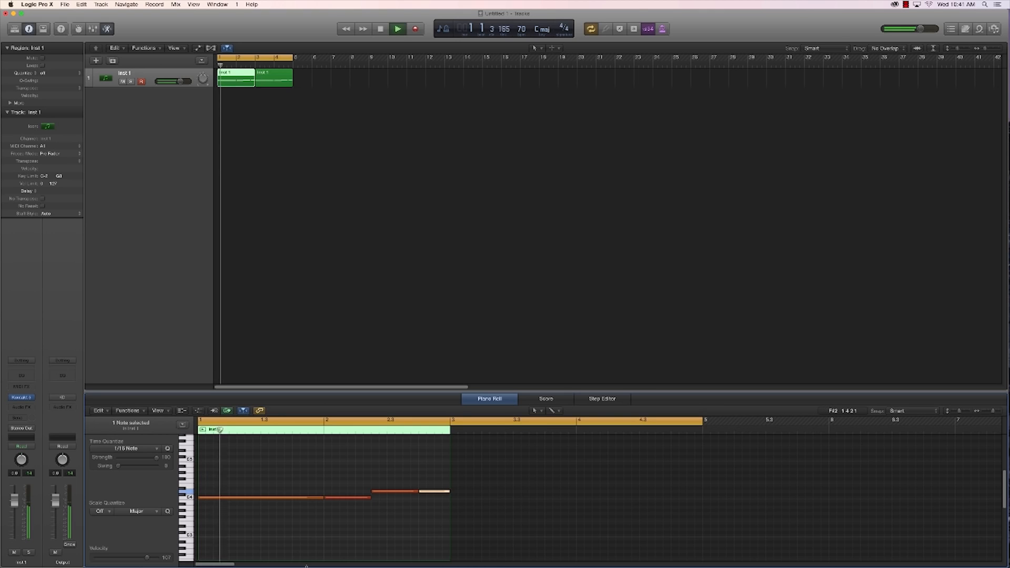
{"action": "left_click", "coordinate": [19, 398]}
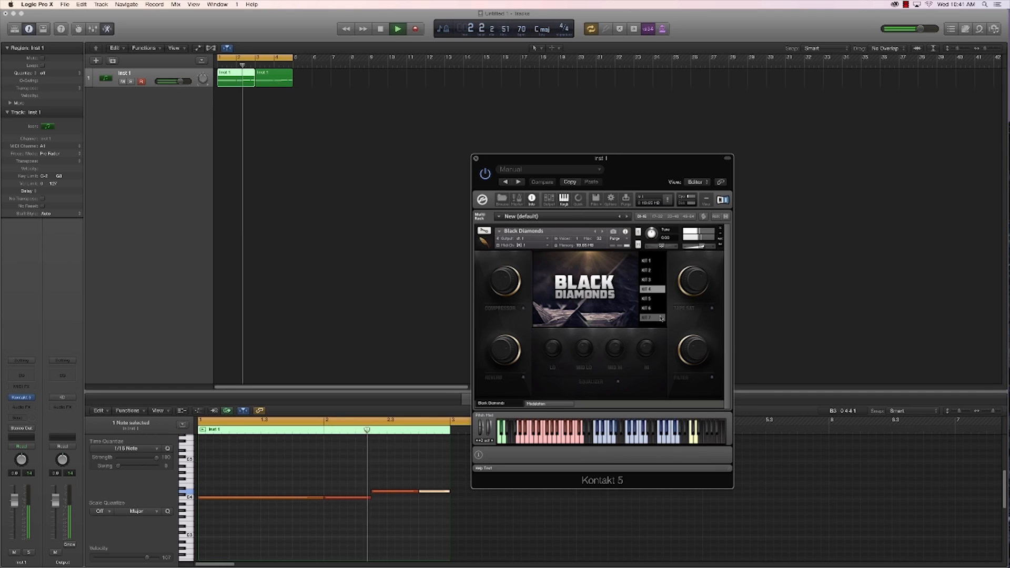
{"action": "key", "text": "space"}
{"action": "left_click", "coordinate": [476, 158]}
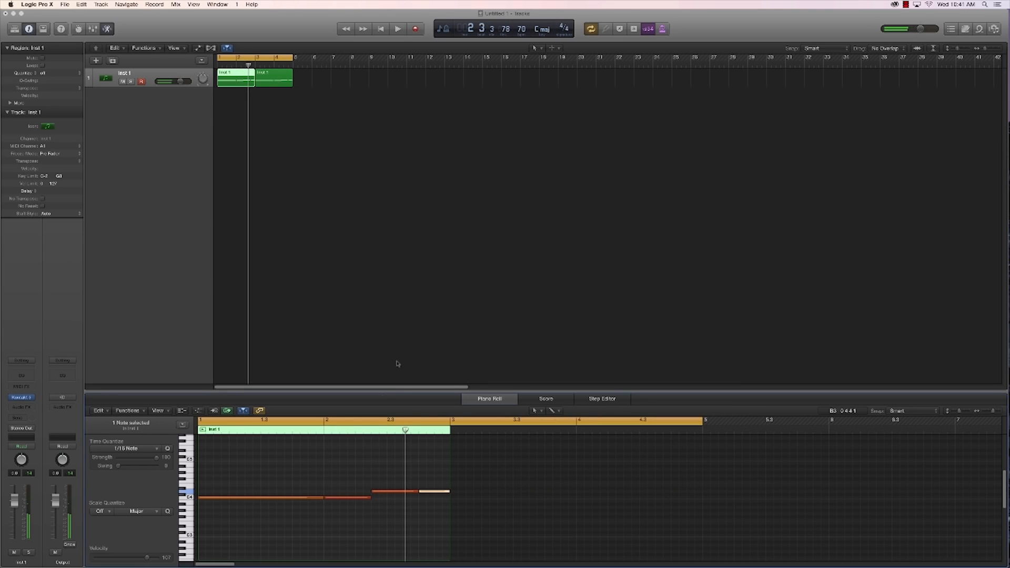
Step: Lower the last two notes of the first region to the same pitch as its first two notes
{"action": "left_click_drag", "start_coordinate": [350, 477], "coordinate": [447, 525]}
{"action": "left_click", "coordinate": [381, 519]}
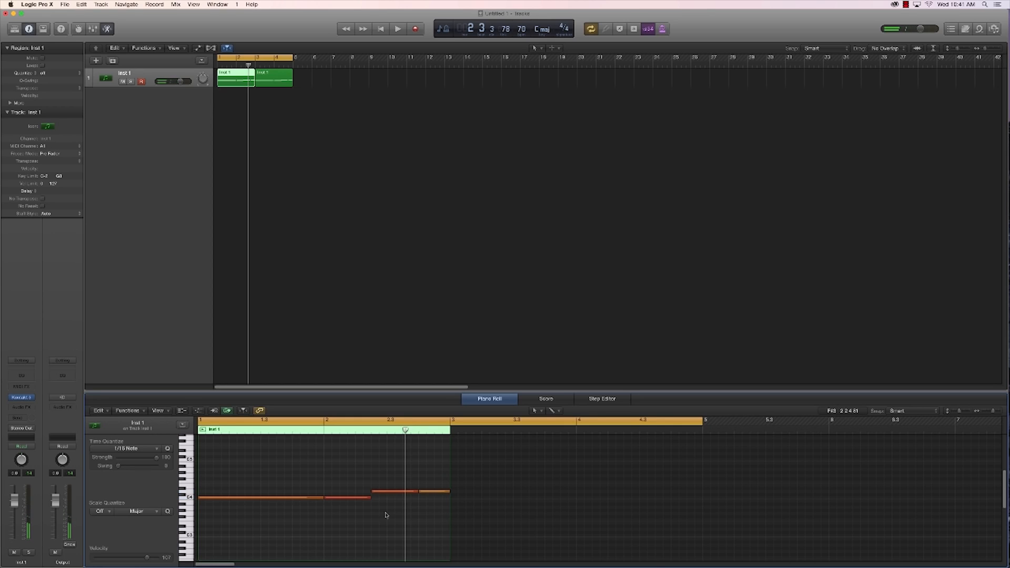
{"action": "left_click_drag", "start_coordinate": [442, 478], "coordinate": [405, 503]}
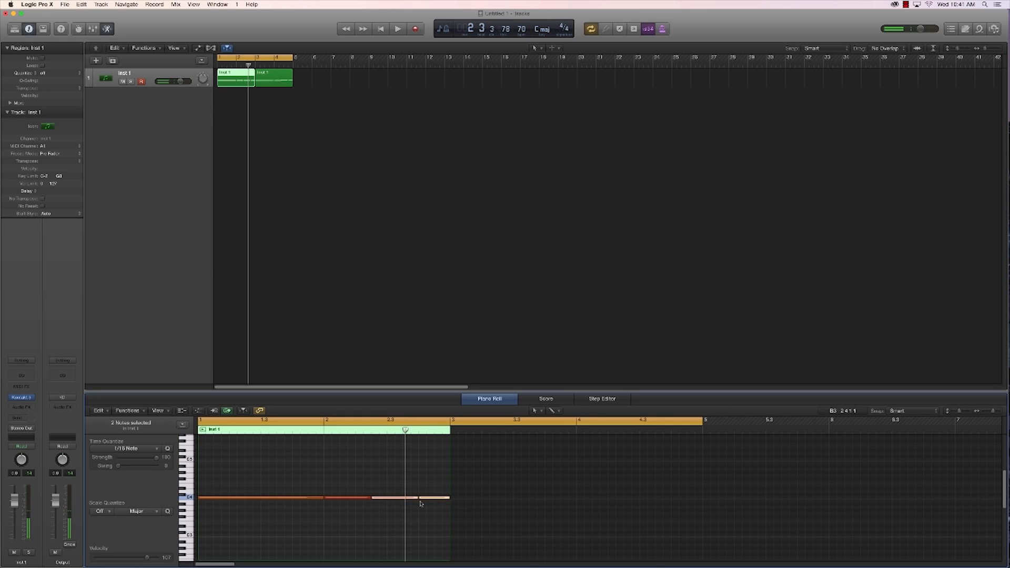
Step: Replace the region at bar 3 with a copy of the edited first region
{"action": "left_click", "coordinate": [265, 83]}
{"action": "left_click", "coordinate": [280, 111]}
{"action": "left_click_drag", "start_coordinate": [229, 80], "coordinate": [267, 82]}
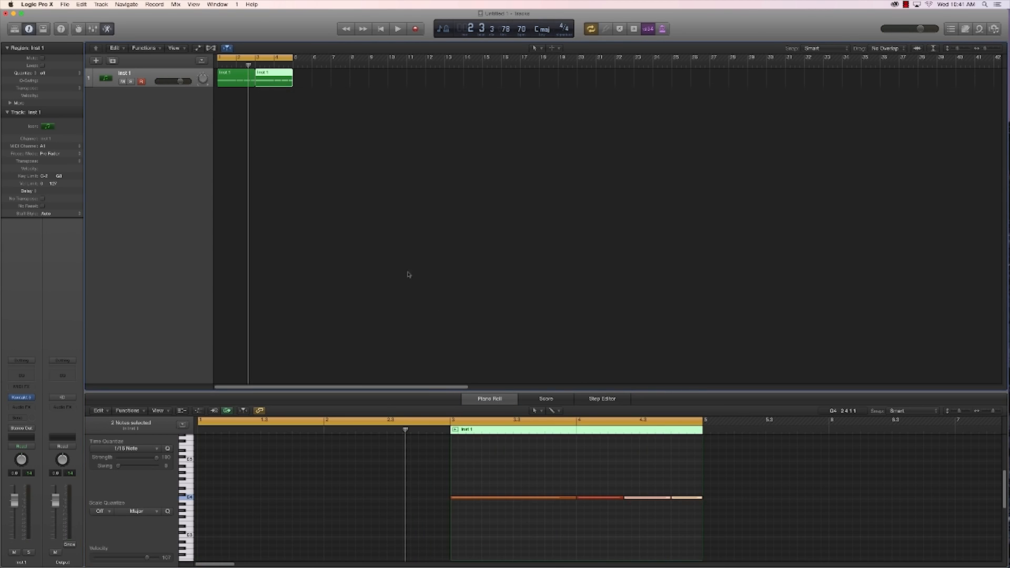
{"action": "left_click", "coordinate": [293, 105]}
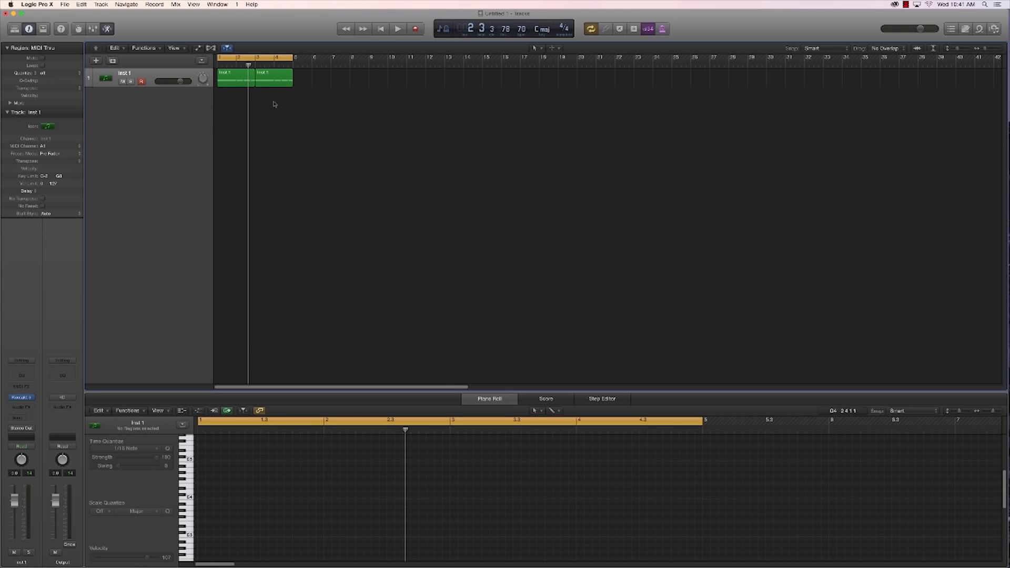
Step: Play back the cycled part and enable the reverb and equalizer in the track's Kontakt instrument
{"action": "key", "text": "space"}
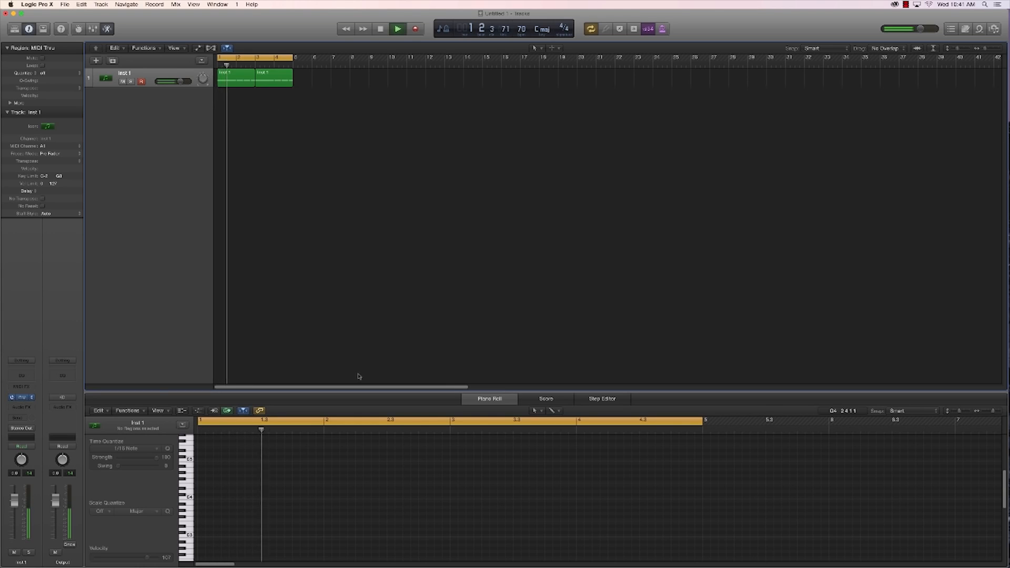
{"action": "key", "text": "space"}
{"action": "left_click_drag", "start_coordinate": [634, 161], "coordinate": [579, 149]}
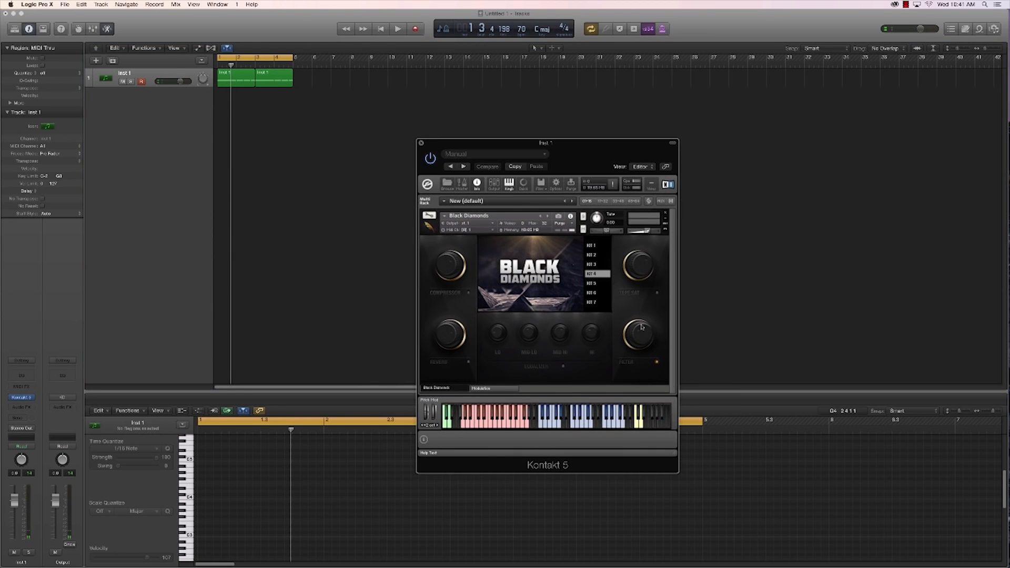
{"action": "key", "text": "space"}
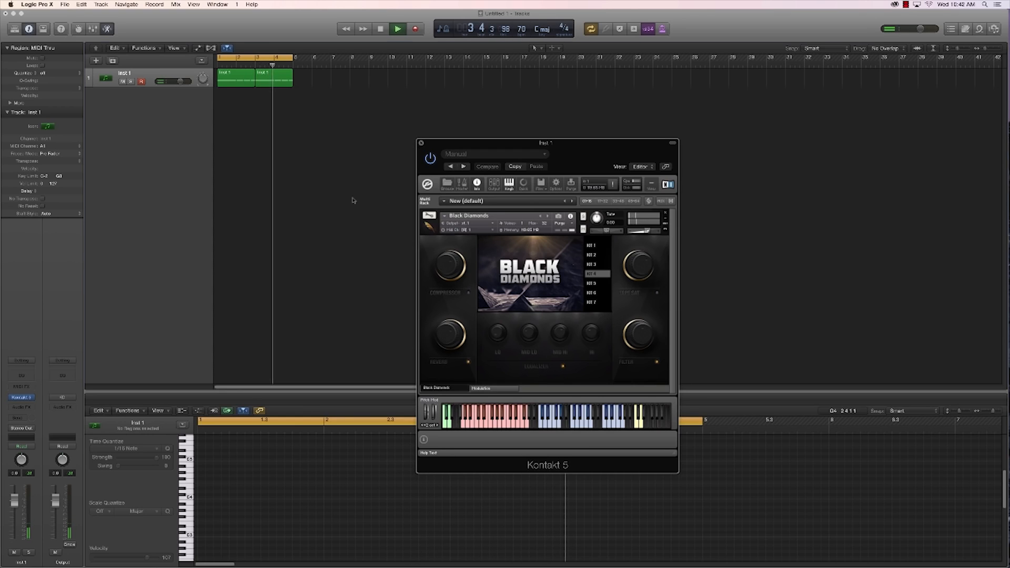
{"action": "key", "text": "space"}
Step: Duplicate the instrument track with its Kontakt setup and switch the new track's Black Diamonds instrument to Kit 5
{"action": "left_click", "coordinate": [112, 60]}
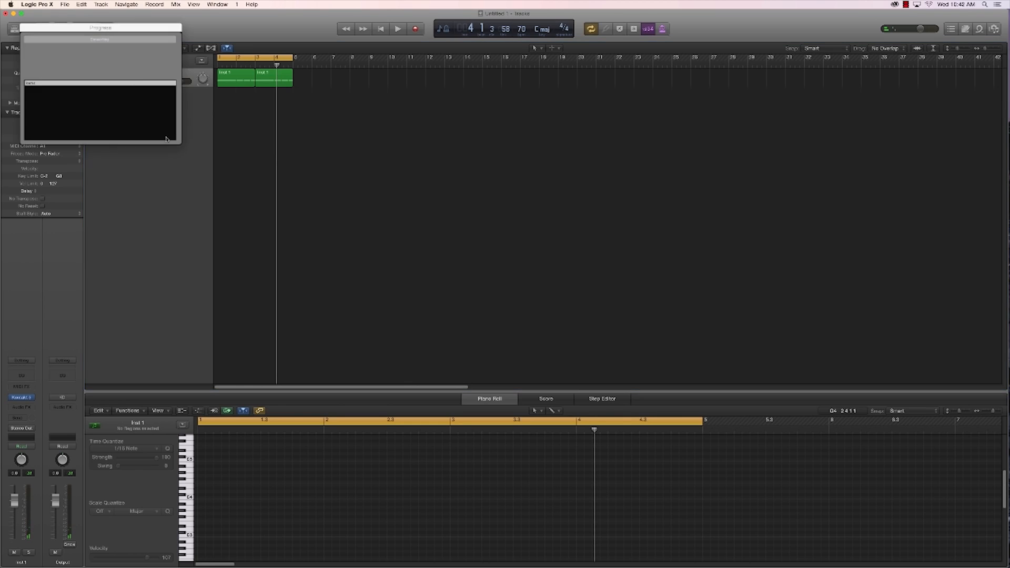
{"action": "left_click", "coordinate": [166, 138]}
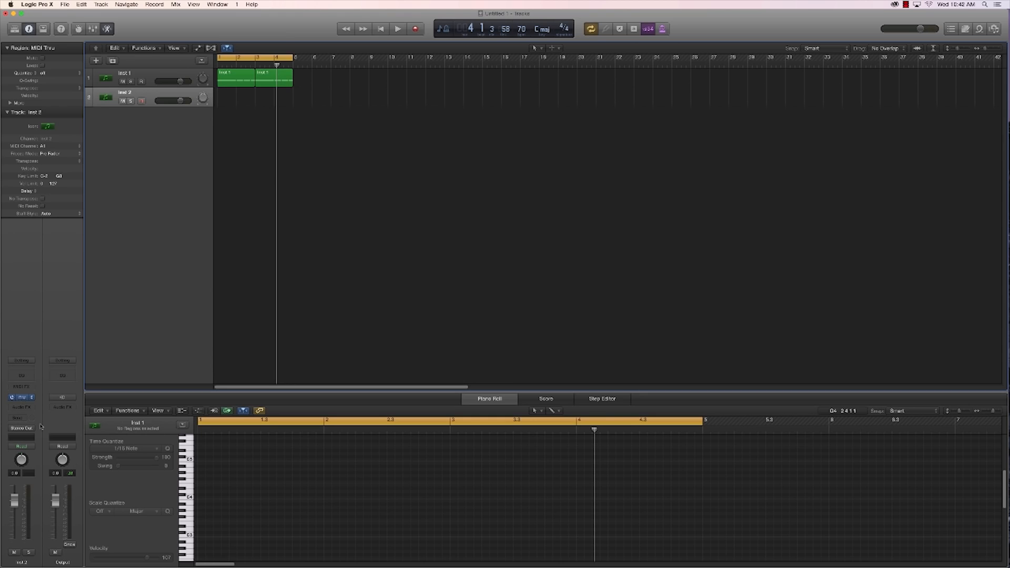
{"action": "left_click", "coordinate": [22, 397]}
{"action": "left_click_drag", "start_coordinate": [195, 41], "coordinate": [669, 230]}
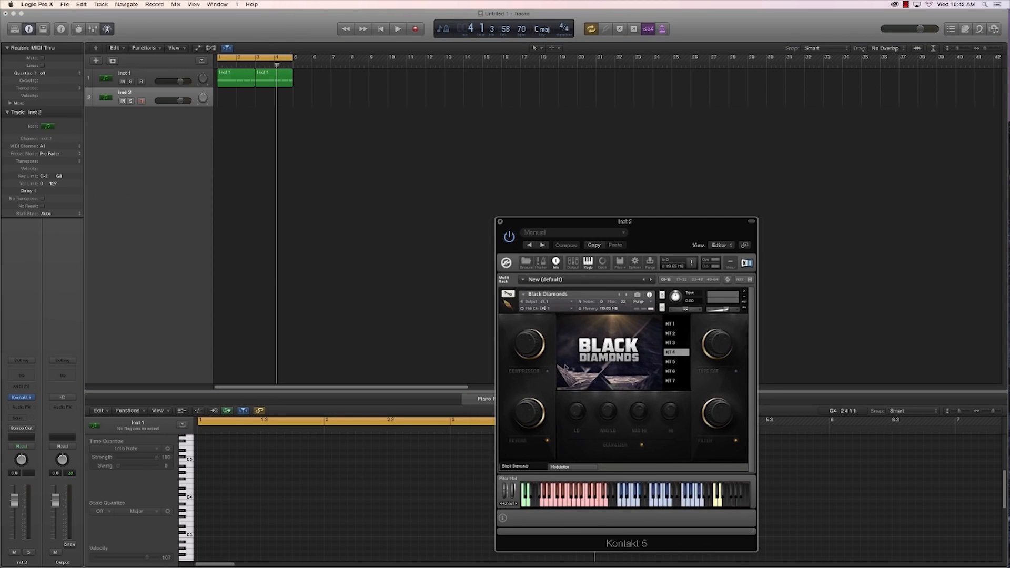
{"action": "left_click", "coordinate": [563, 301]}
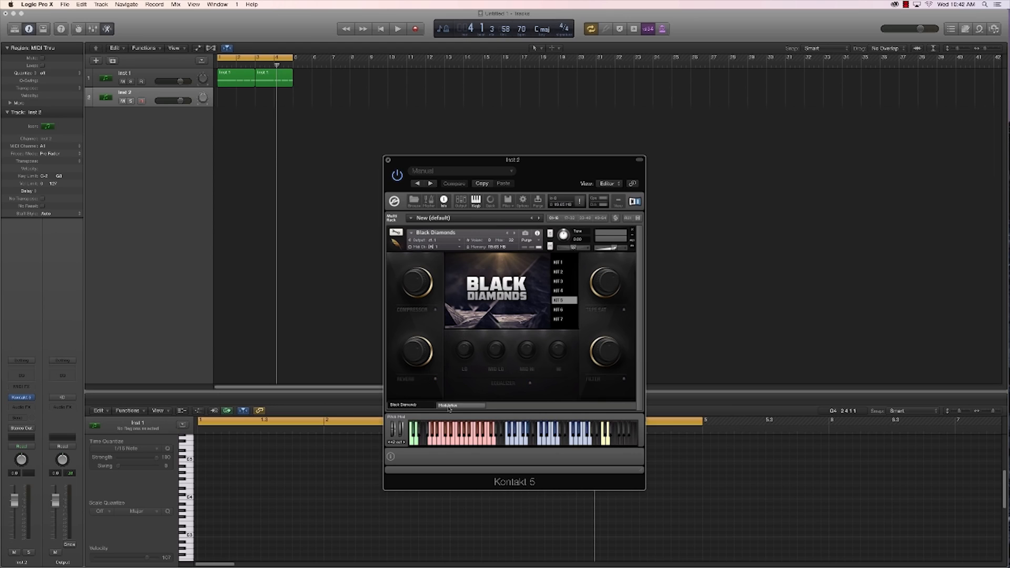
{"action": "left_click", "coordinate": [388, 161]}
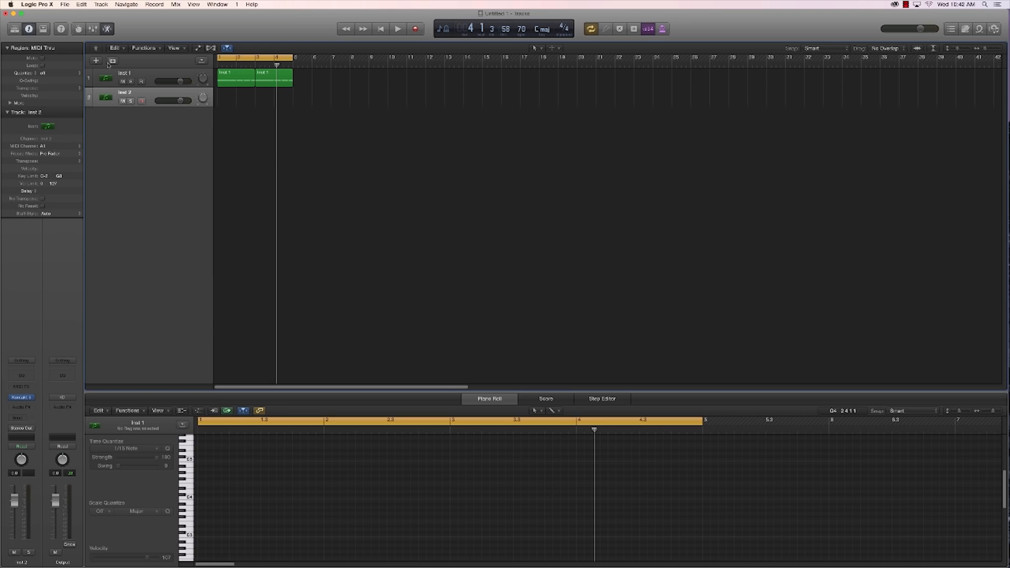
Step: Record a held note on the Inst 2 track, quantized to 1/16 Note and trimmed to end at bar 3
{"action": "left_click", "coordinate": [414, 30]}
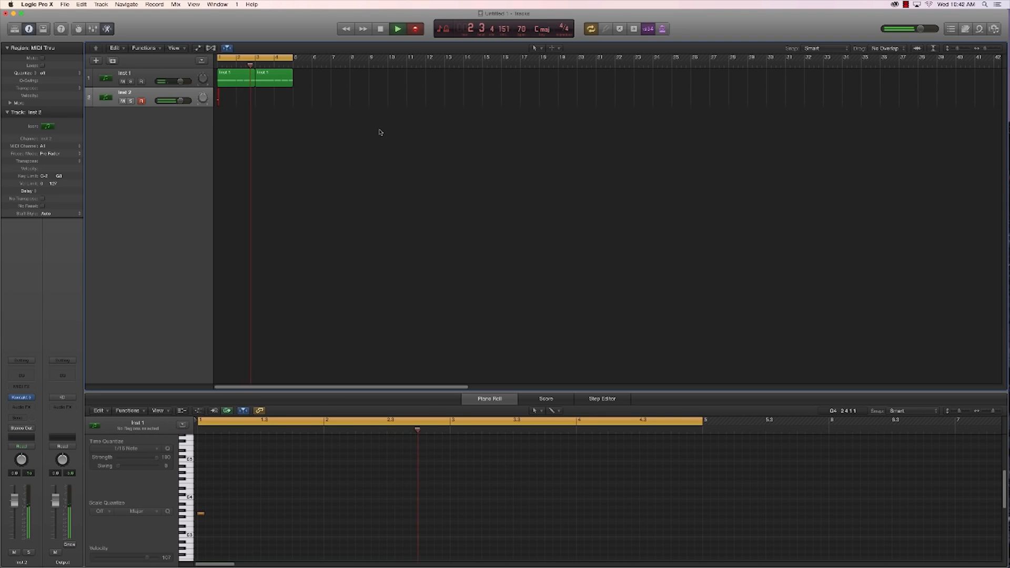
{"action": "key", "text": "space"}
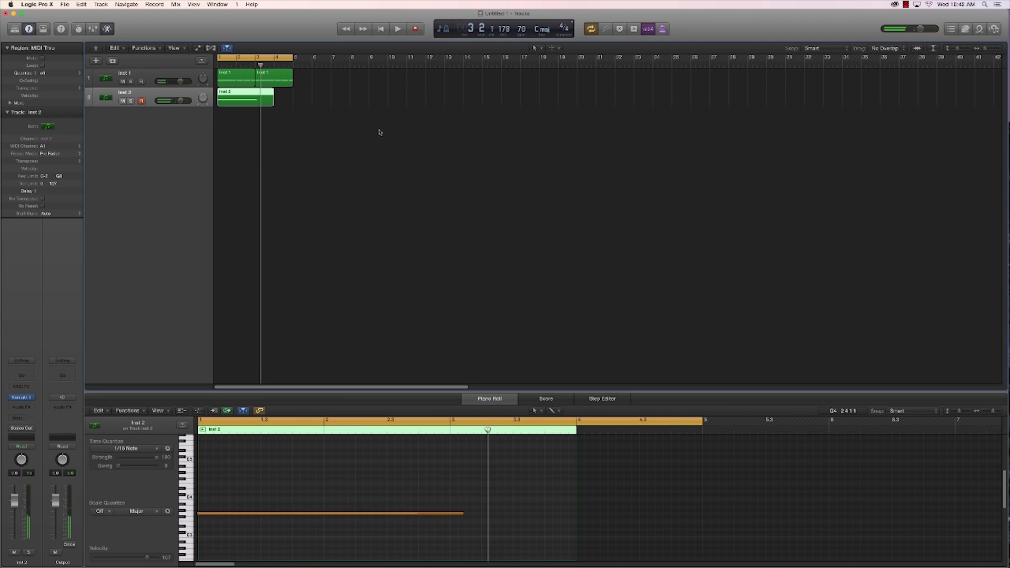
{"action": "left_click", "coordinate": [279, 513]}
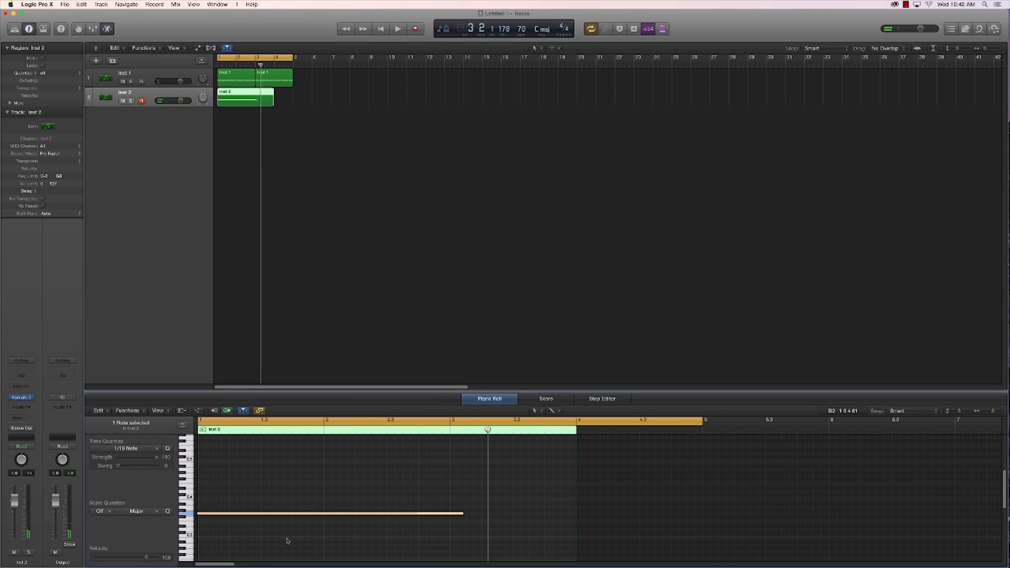
{"action": "left_click", "coordinate": [137, 448]}
{"action": "left_click", "coordinate": [434, 523]}
{"action": "left_click_drag", "start_coordinate": [463, 513], "coordinate": [450, 483]}
Step: Remove the part of the Inst 2 region after bar 3 and copy the remaining two-bar region to bar 3
{"action": "left_click_drag", "start_coordinate": [256, 93], "coordinate": [316, 107]}
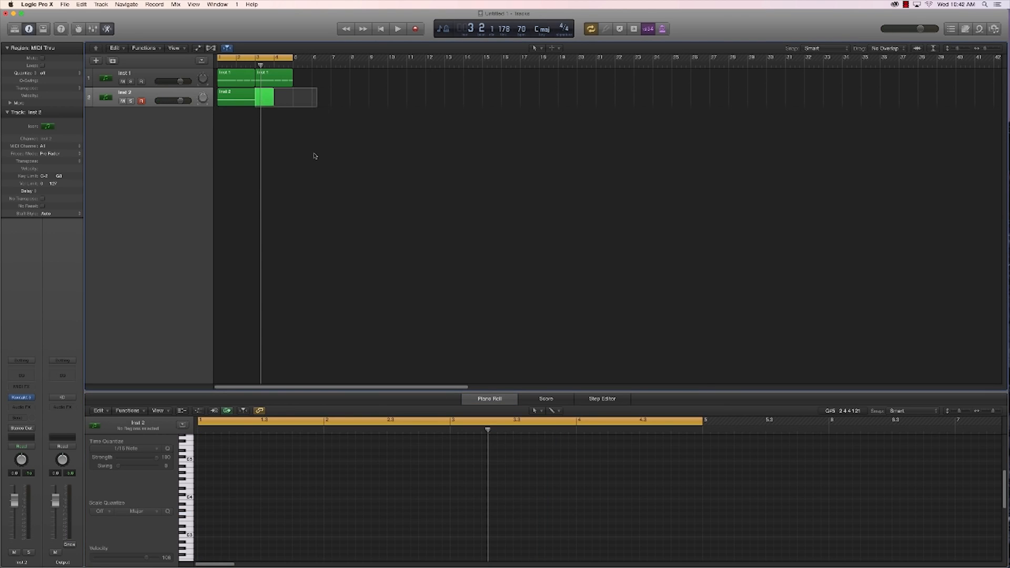
{"action": "key", "text": "Delete"}
{"action": "left_click", "coordinate": [229, 98]}
{"action": "left_click_drag", "start_coordinate": [229, 99], "coordinate": [265, 101]}
{"action": "left_click", "coordinate": [108, 98]}
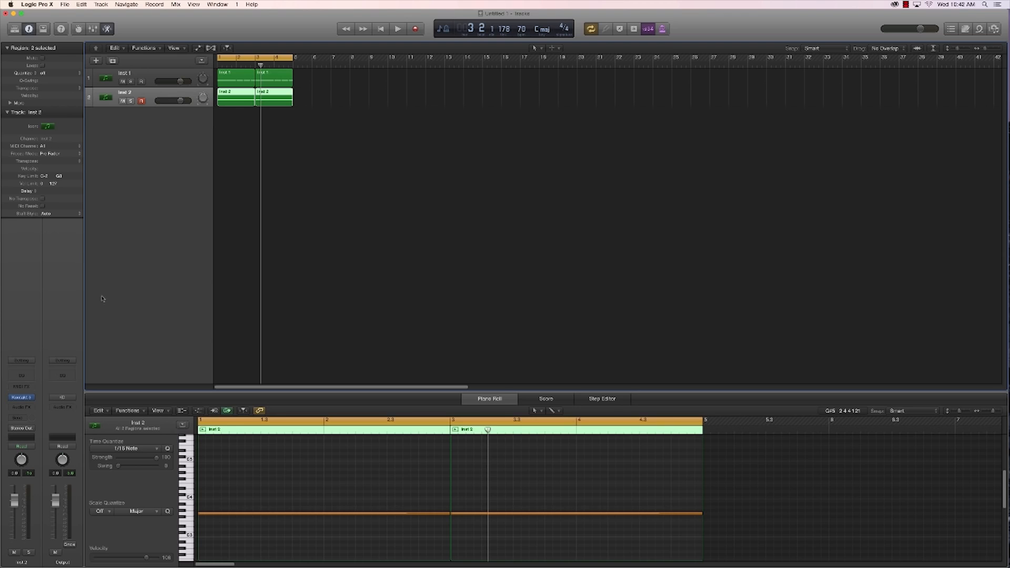
Step: Rename the first track as Chord 1 and the second track as HH
{"action": "double_click", "coordinate": [122, 76]}
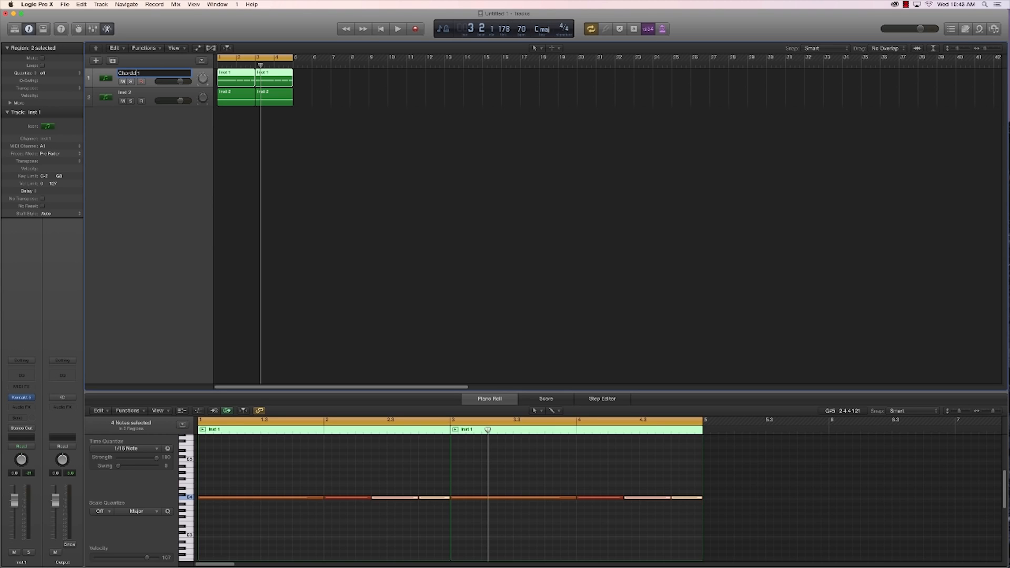
{"action": "type", "text": "Chord"}
{"action": "key", "text": "Return"}
{"action": "double_click", "coordinate": [125, 93]}
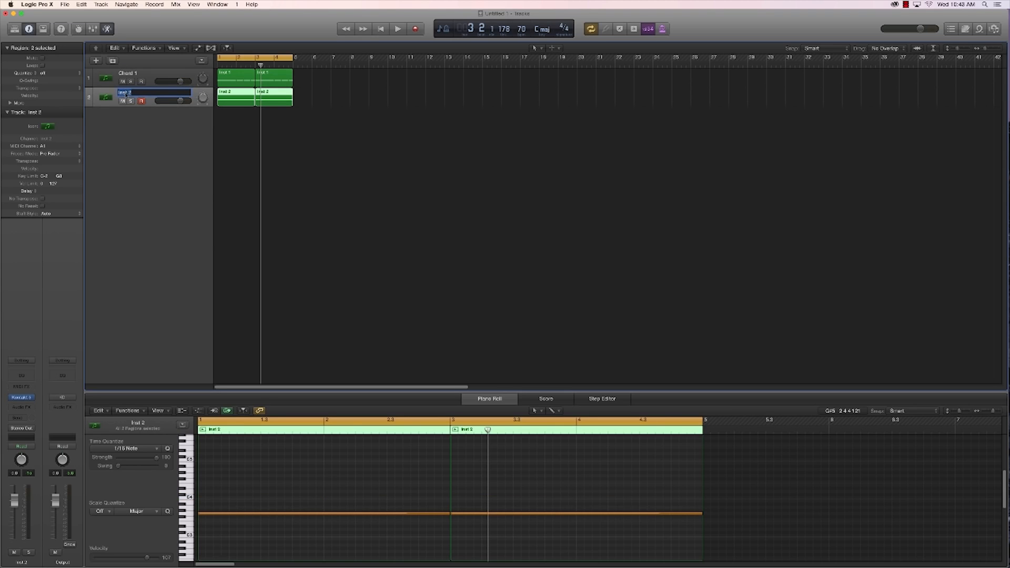
{"action": "key", "text": "Return"}
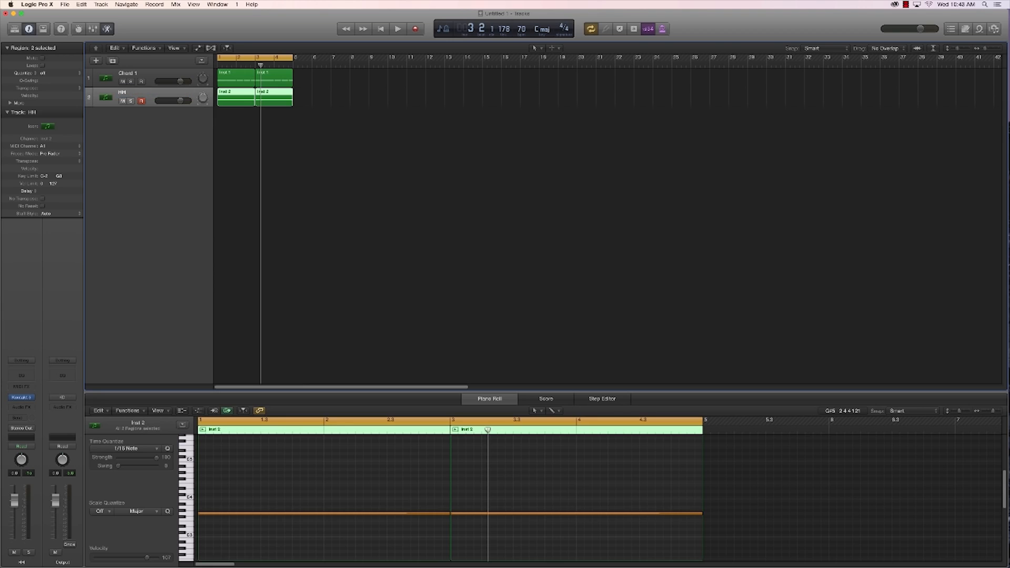
Step: Lower the HH track's volume and play back both tracks together
{"action": "left_click", "coordinate": [286, 134]}
{"action": "left_click_drag", "start_coordinate": [180, 100], "coordinate": [169, 101]}
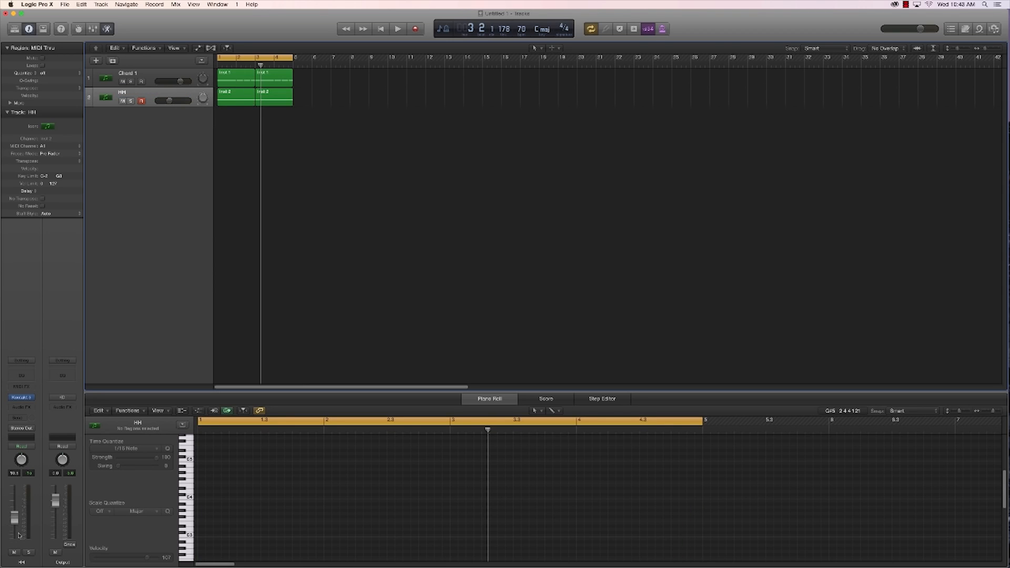
{"action": "key", "text": "space"}
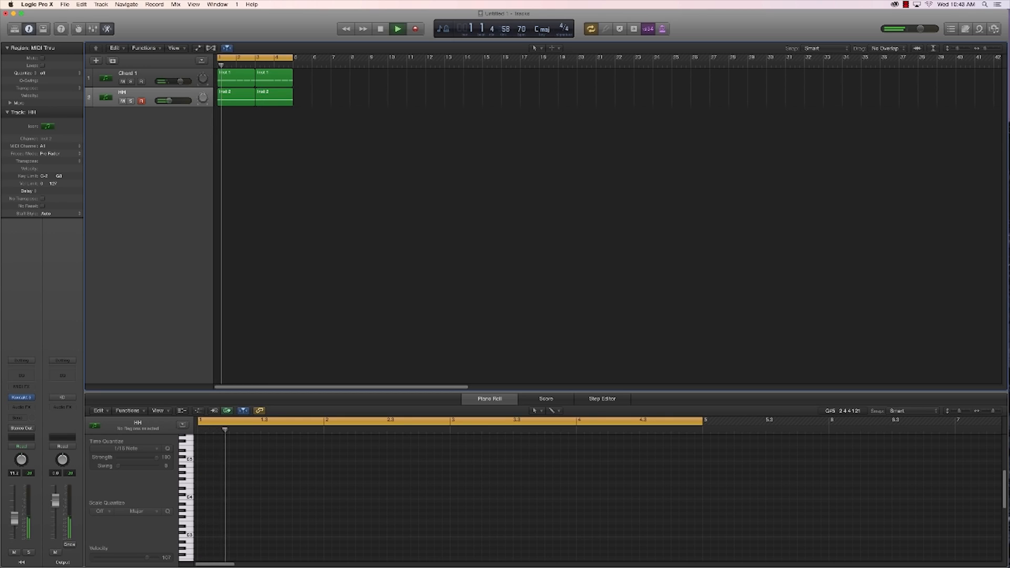
Step: Stop playback, add a third track with the HH track's Kontakt setup and name it Chords
{"action": "key", "text": "alt+super+s"}
{"action": "key", "text": "space"}
{"action": "double_click", "coordinate": [125, 112]}
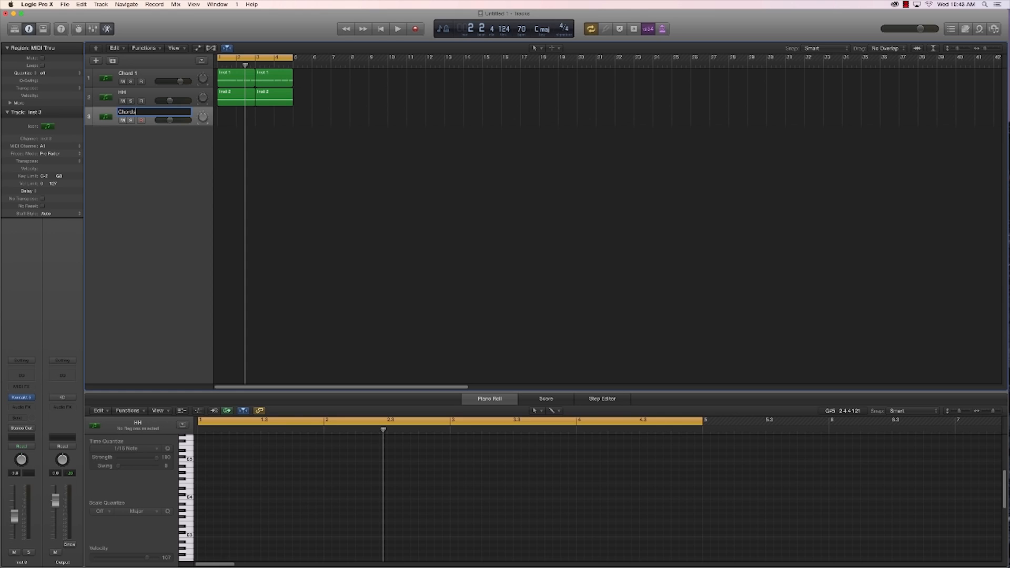
{"action": "key", "text": "Return"}
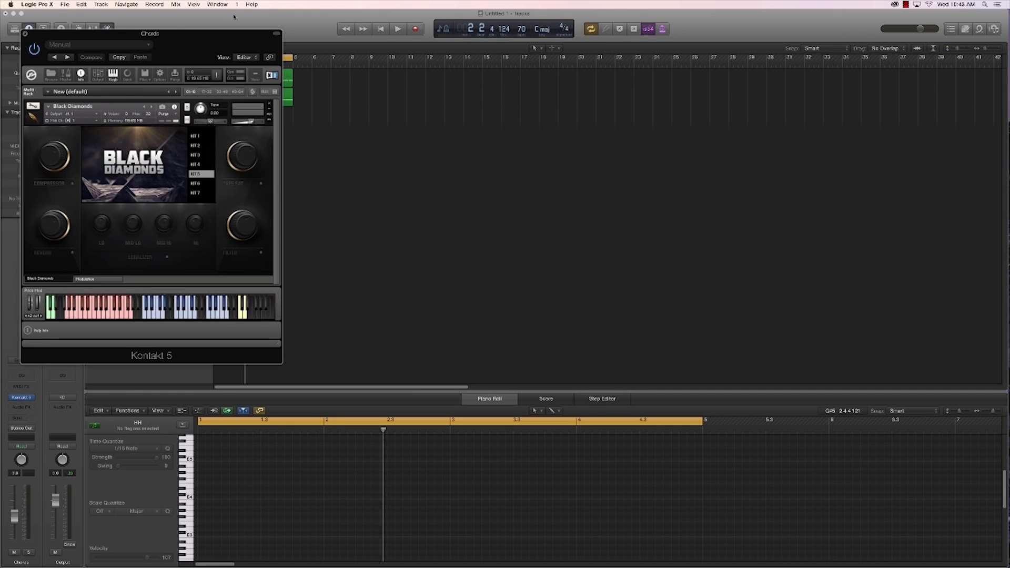
Step: Switch the Chords track's Black Diamonds instrument to Kit 1
{"action": "left_click_drag", "start_coordinate": [182, 46], "coordinate": [581, 172]}
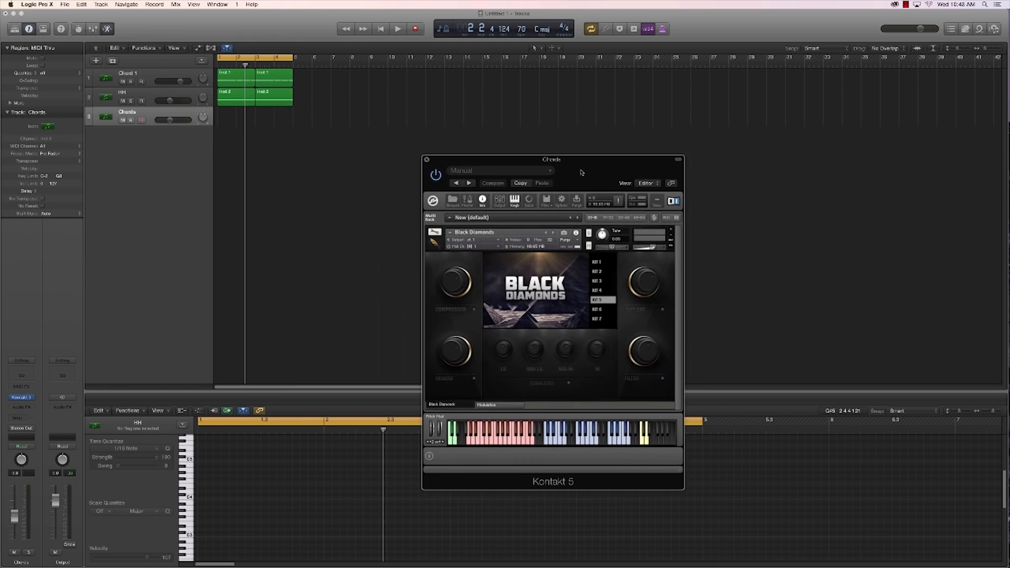
{"action": "left_click", "coordinate": [602, 263]}
{"action": "left_click_drag", "start_coordinate": [578, 166], "coordinate": [513, 165]}
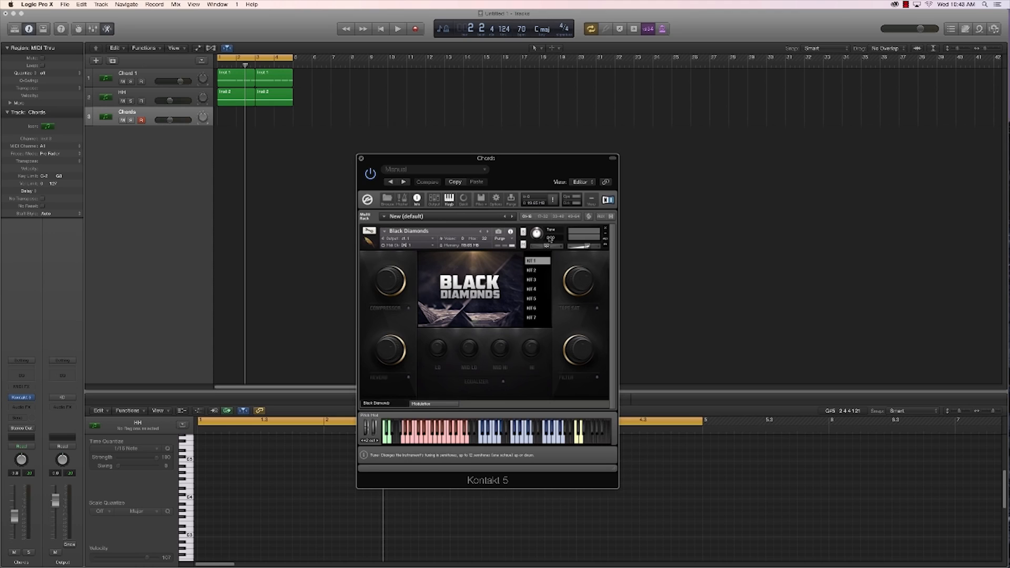
{"action": "left_click", "coordinate": [532, 261]}
Step: Set the Kontakt instrument's Tune to 2.00 while the loop plays, and close the instrument window
{"action": "key", "text": "space"}
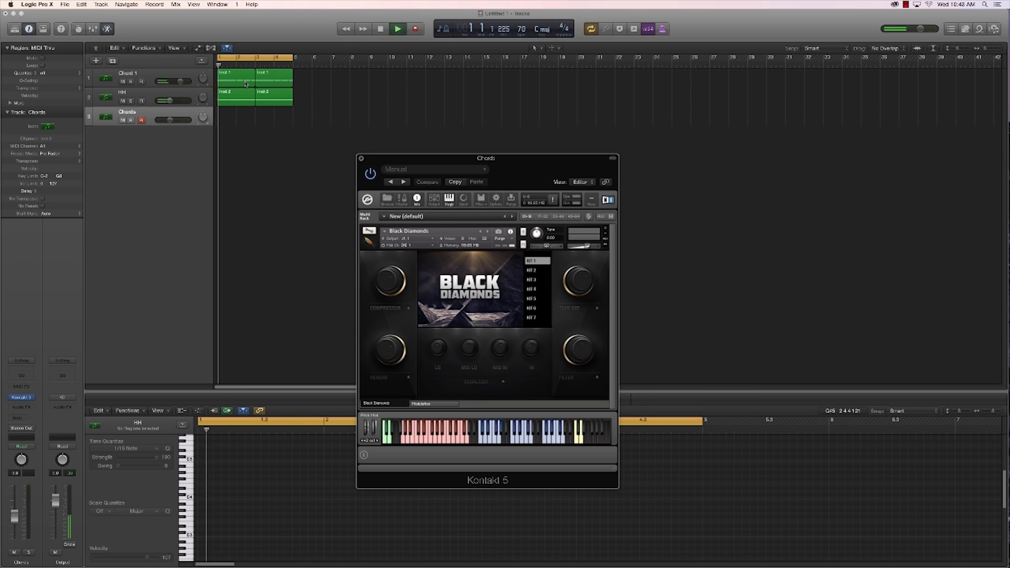
{"action": "left_click_drag", "start_coordinate": [535, 236], "coordinate": [535, 231]}
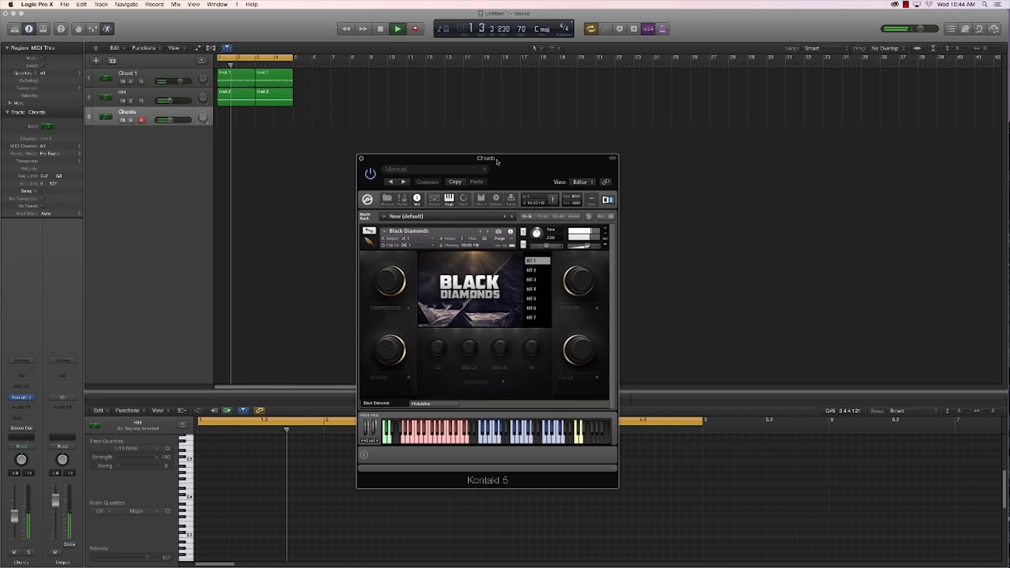
{"action": "key", "text": "space"}
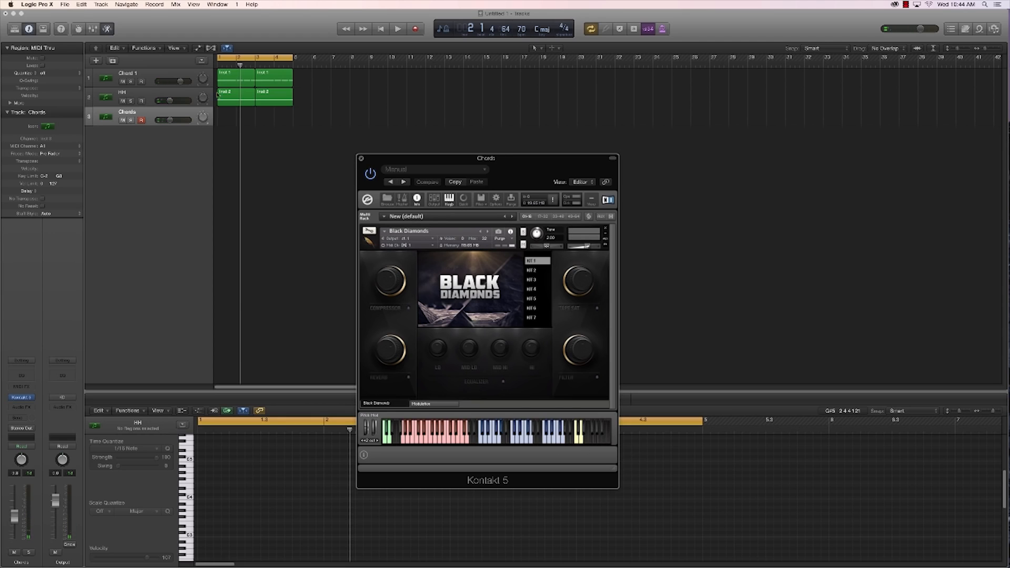
{"action": "left_click", "coordinate": [361, 159]}
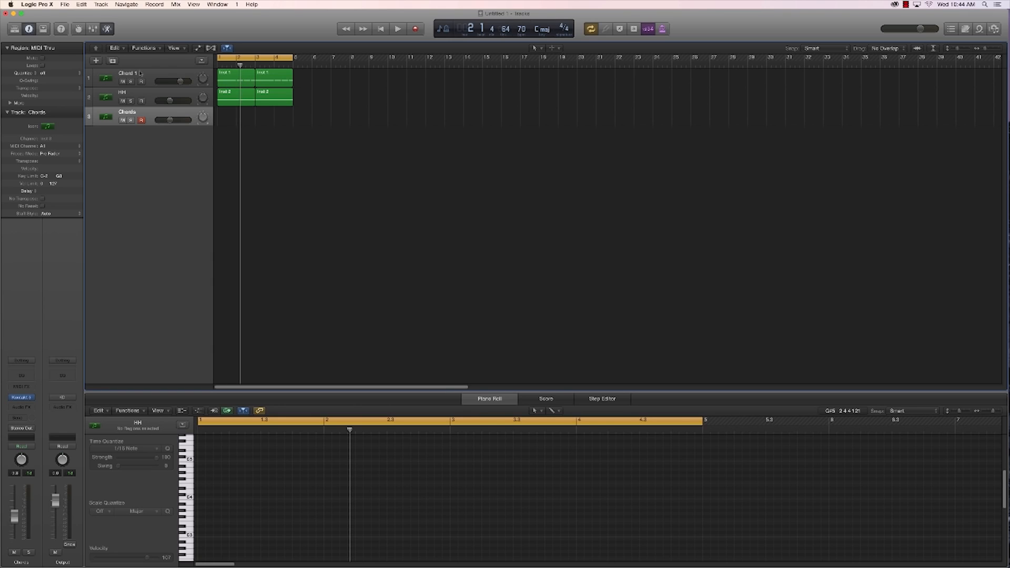
Step: Record a two-bar part on the Chords track and show it in the Piano Roll together with Chord 1's first region
{"action": "left_click", "coordinate": [415, 29]}
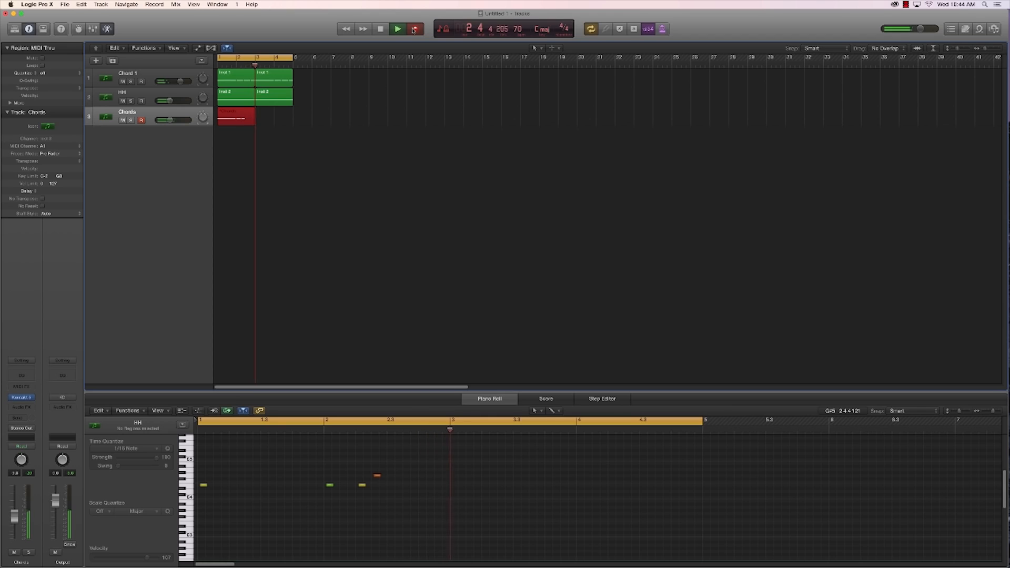
{"action": "key", "text": "space"}
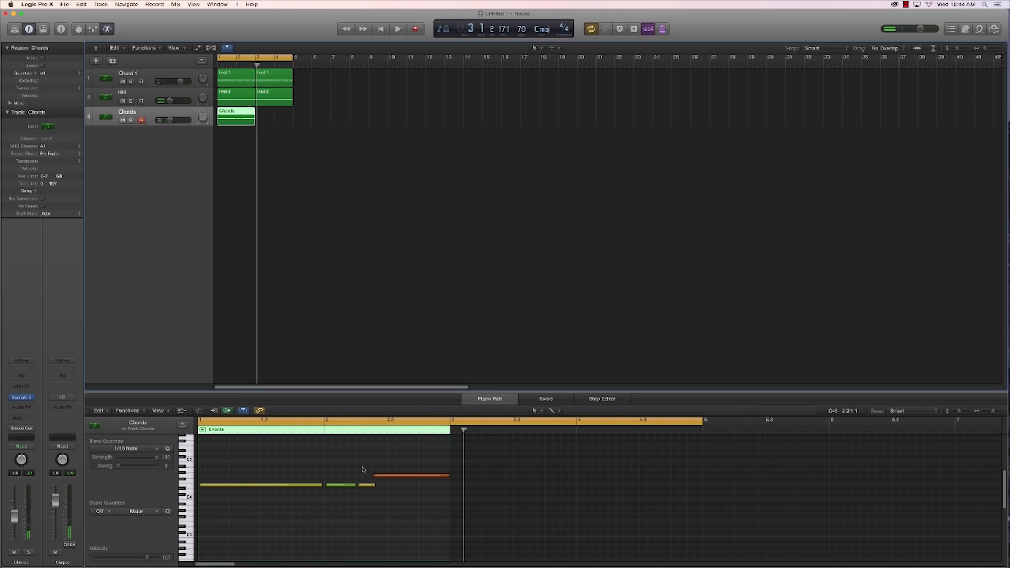
{"action": "left_click", "coordinate": [240, 82], "text": "shift"}
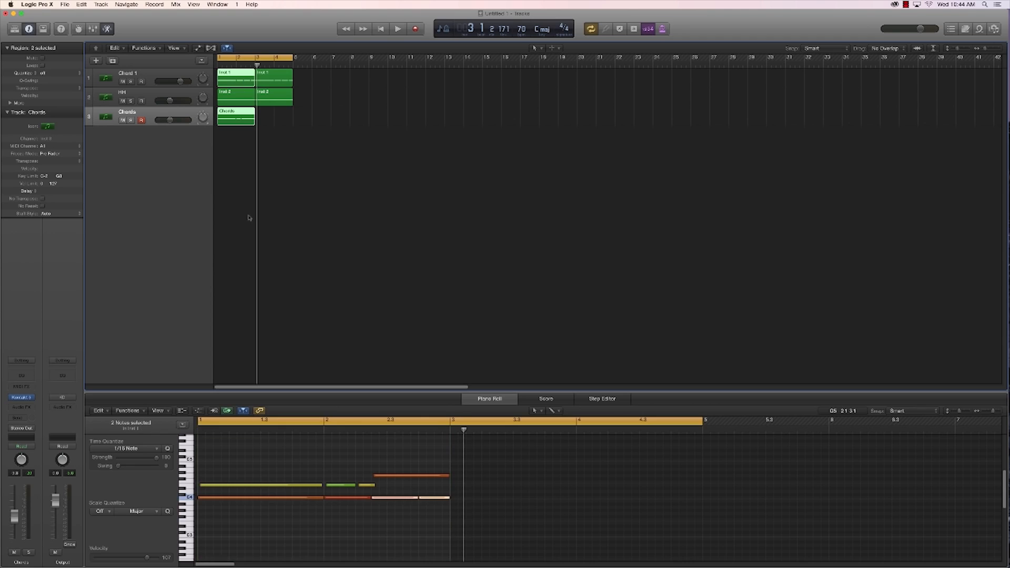
Step: Retime and lengthen the upper notes of the Chords region in the Piano Roll to line up with Chord 1's notes
{"action": "left_click", "coordinate": [395, 521]}
{"action": "left_click", "coordinate": [366, 485]}
{"action": "left_click_drag", "start_coordinate": [364, 485], "coordinate": [420, 476]}
{"action": "left_click_drag", "start_coordinate": [338, 473], "coordinate": [382, 487]}
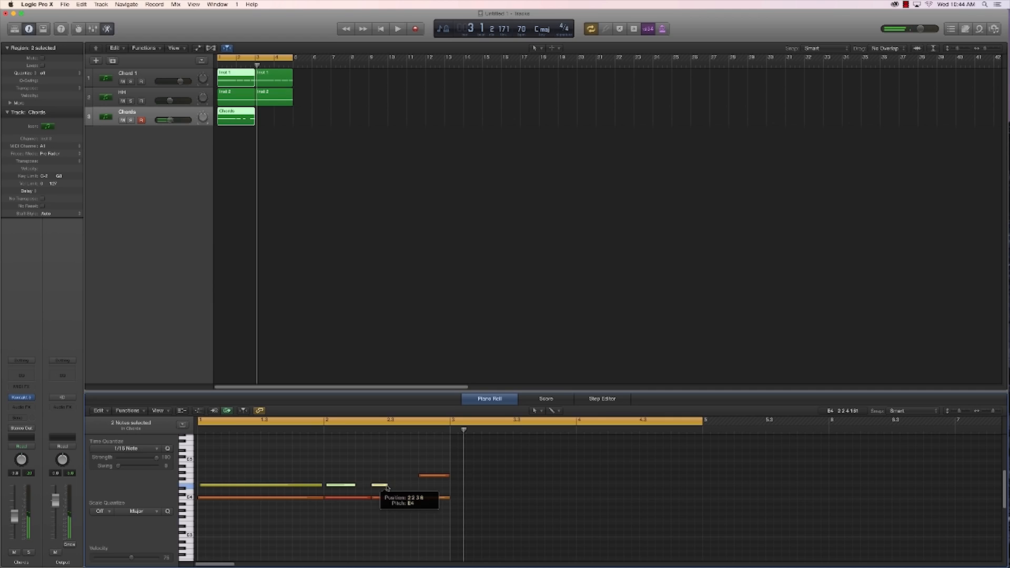
{"action": "left_click_drag", "start_coordinate": [389, 487], "coordinate": [417, 495]}
{"action": "left_click", "coordinate": [423, 475]}
{"action": "left_click_drag", "start_coordinate": [319, 486], "coordinate": [323, 485]}
Step: Quantize the Chords region's upper notes to 1/16 Note and extend the first one to the start of bar 2
{"action": "left_click_drag", "start_coordinate": [255, 447], "coordinate": [447, 493]}
{"action": "left_click", "coordinate": [132, 451]}
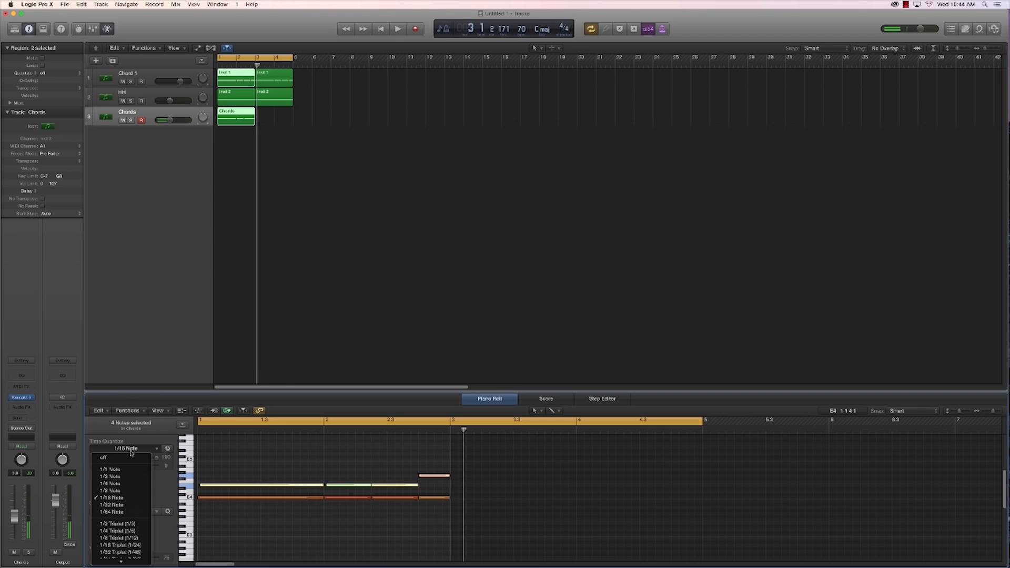
{"action": "left_click", "coordinate": [122, 501]}
{"action": "left_click", "coordinate": [290, 473]}
{"action": "left_click_drag", "start_coordinate": [320, 486], "coordinate": [324, 486]}
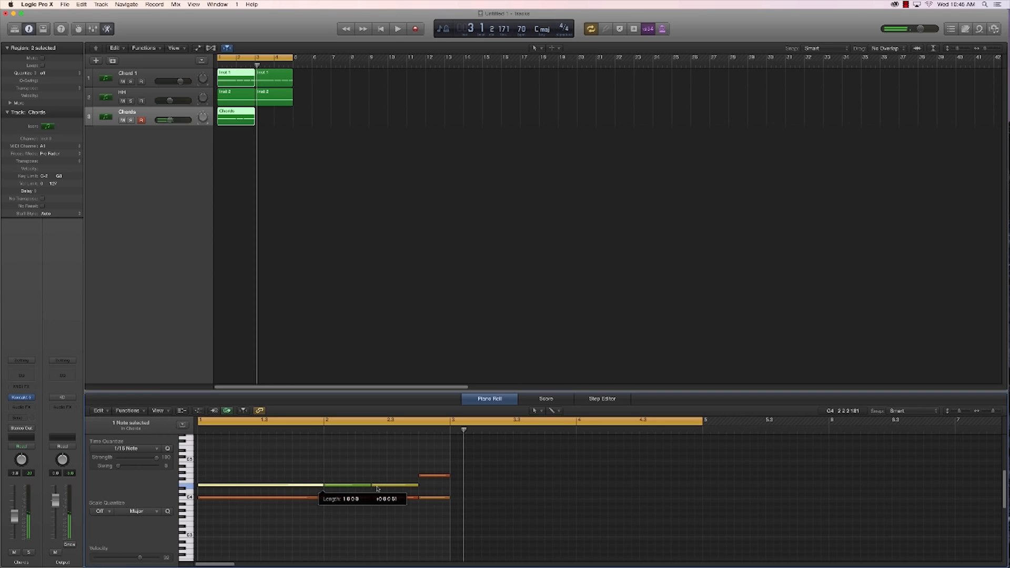
Step: Start loop playback and copy the Chords region to bar 3
{"action": "left_click", "coordinate": [341, 234]}
{"action": "key", "text": "space"}
{"action": "left_click_drag", "start_coordinate": [228, 119], "coordinate": [266, 119]}
Step: Enable the Sidechain modulation in the Chords track's Black Diamonds instrument, check it during playback and close the instrument window
{"action": "left_click", "coordinate": [21, 398]}
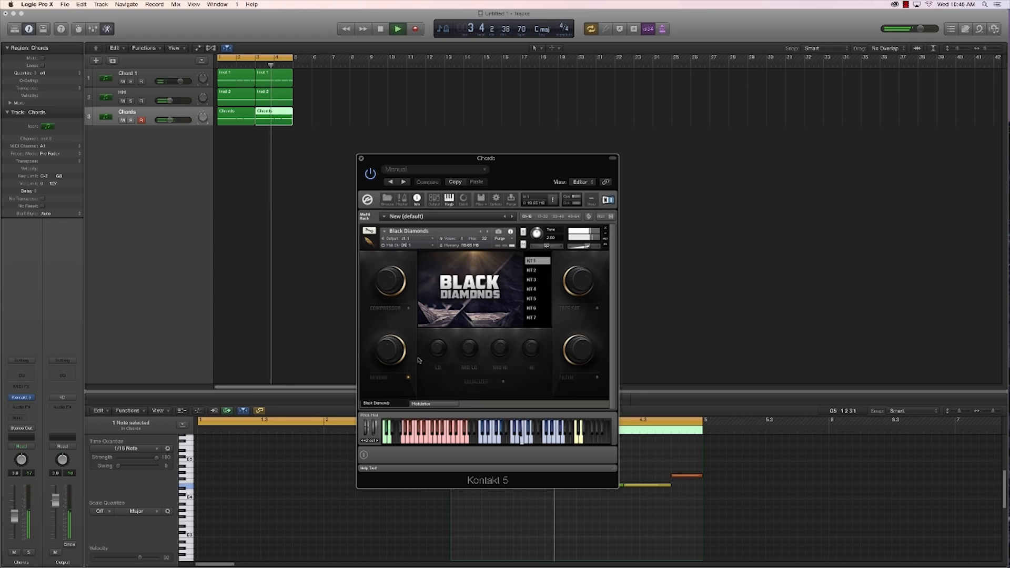
{"action": "key", "text": "space"}
{"action": "left_click", "coordinate": [429, 403]}
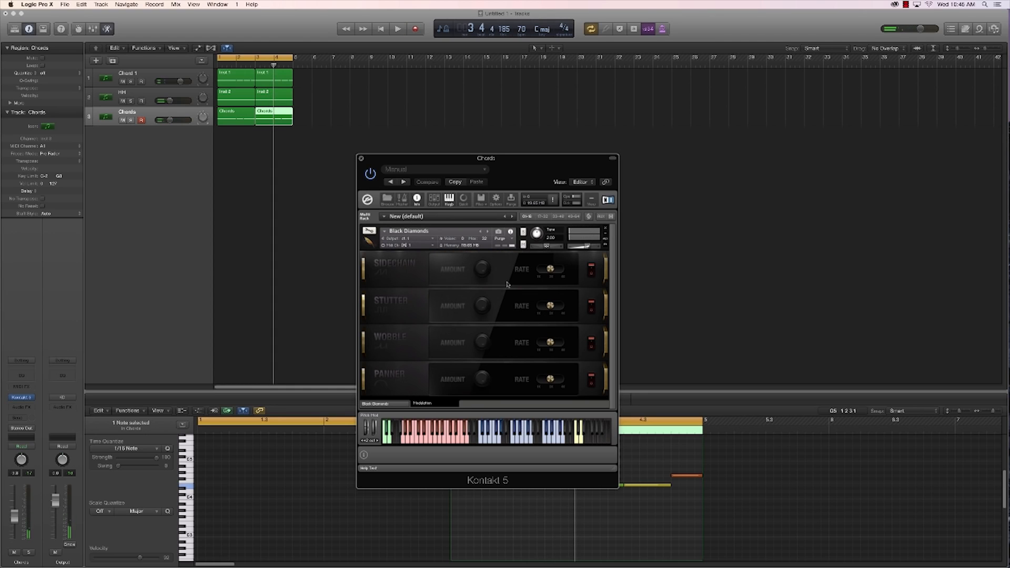
{"action": "left_click", "coordinate": [590, 270]}
{"action": "key", "text": "space"}
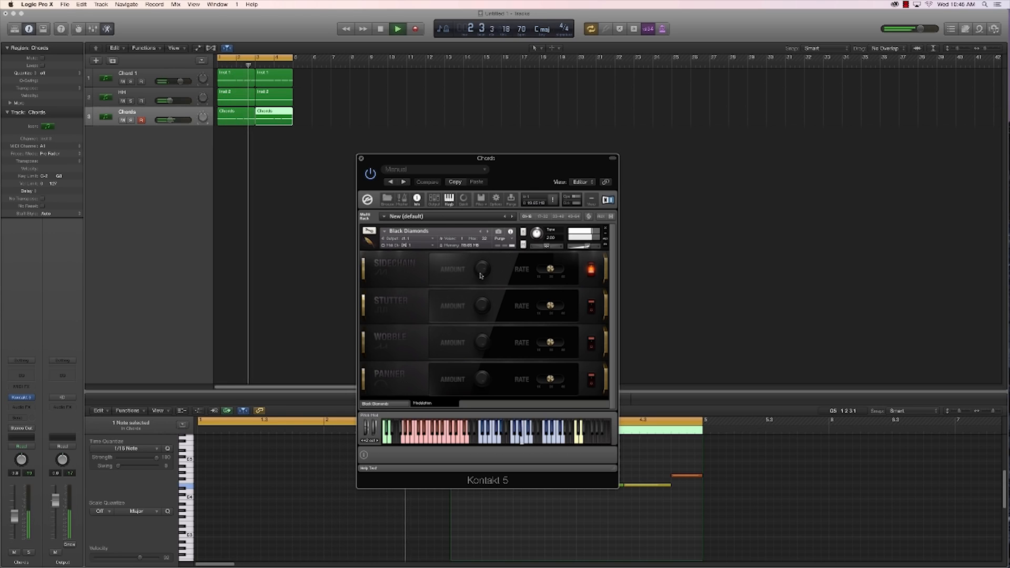
{"action": "left_click", "coordinate": [361, 158]}
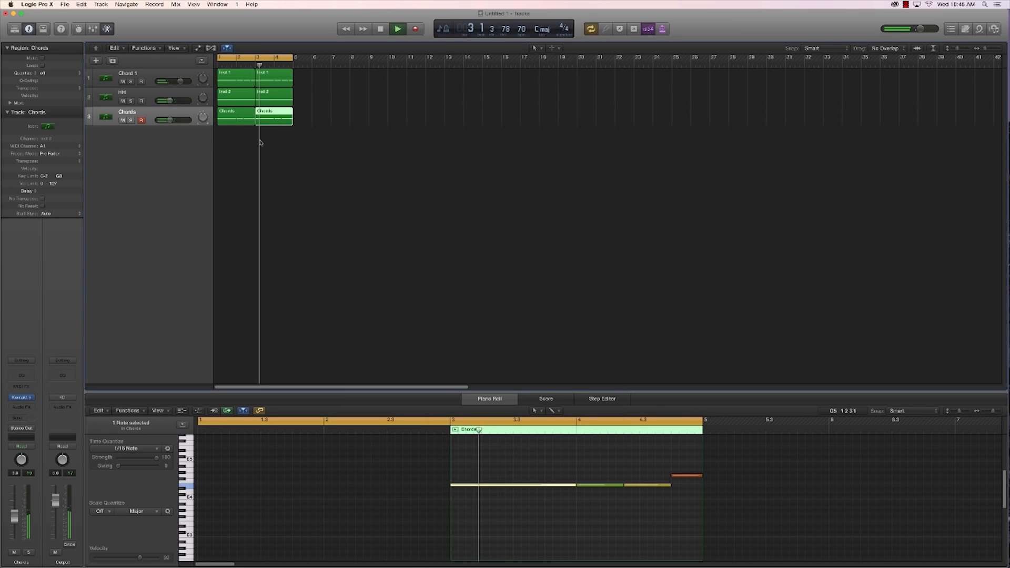
Step: Stop playback, add a fourth track with the Chords track's Kontakt setup and name it Drums
{"action": "left_click", "coordinate": [241, 149]}
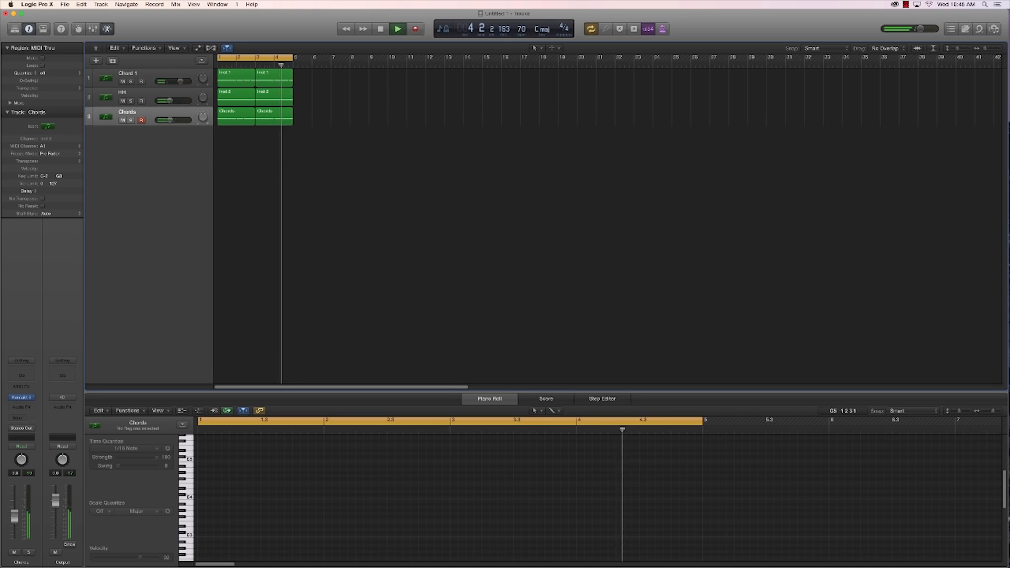
{"action": "key", "text": "space"}
{"action": "left_click", "coordinate": [112, 61]}
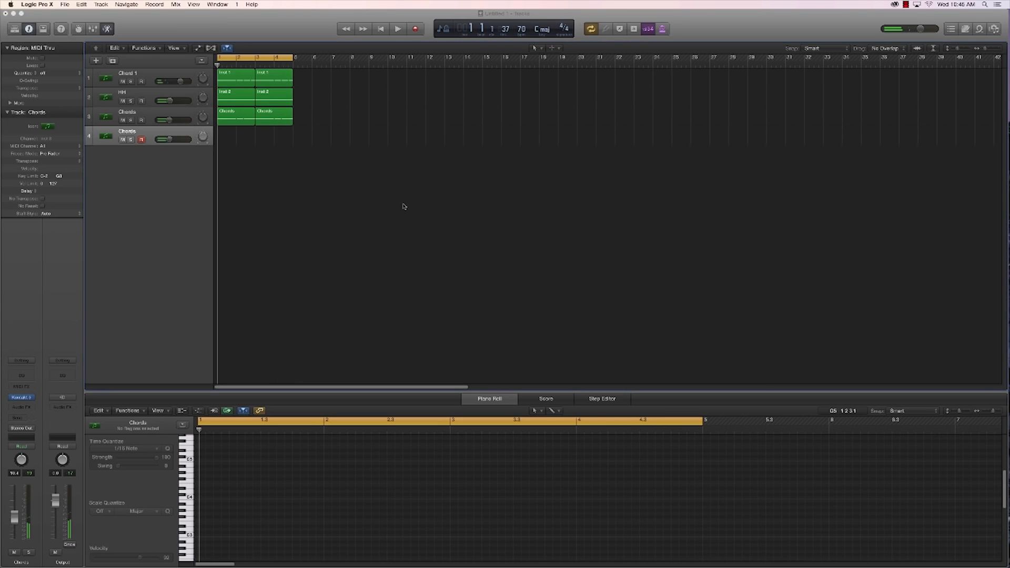
{"action": "double_click", "coordinate": [125, 131]}
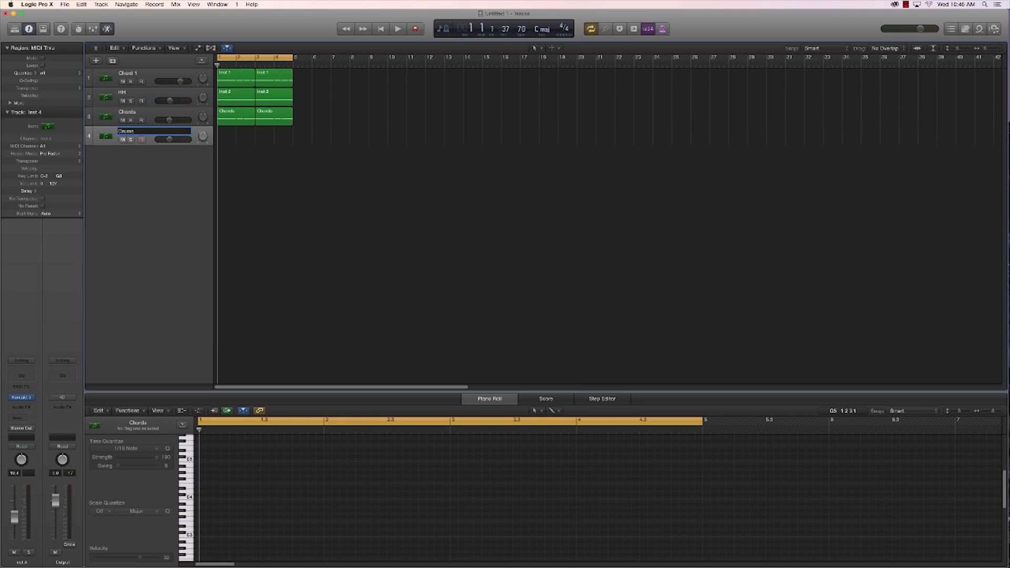
{"action": "key", "text": "Return"}
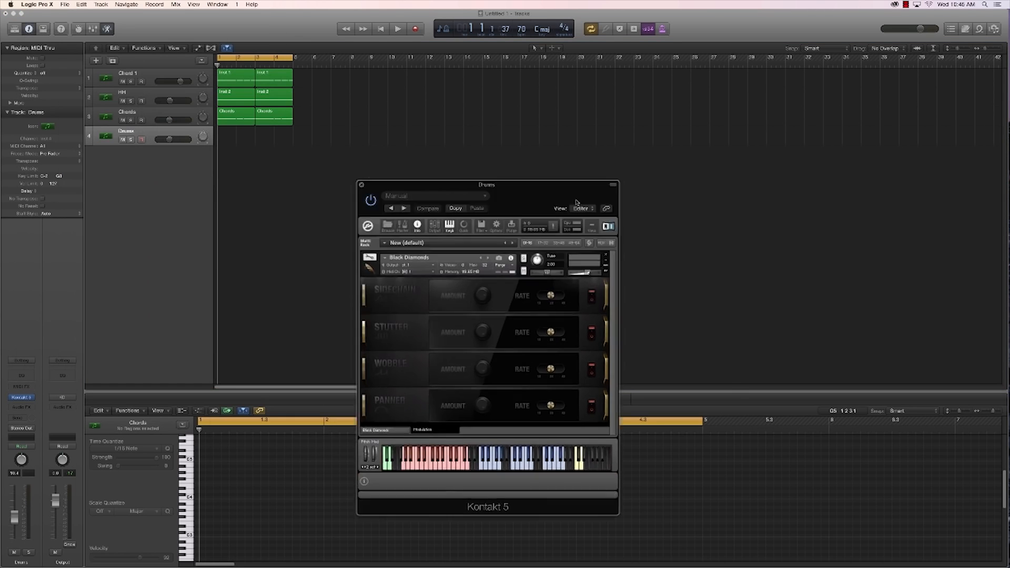
Step: Switch the Drums track's Black Diamonds instrument to Kit 7 and raise the track's volume, closing the instrument window
{"action": "left_click_drag", "start_coordinate": [576, 202], "coordinate": [692, 195]}
{"action": "left_click", "coordinate": [506, 427]}
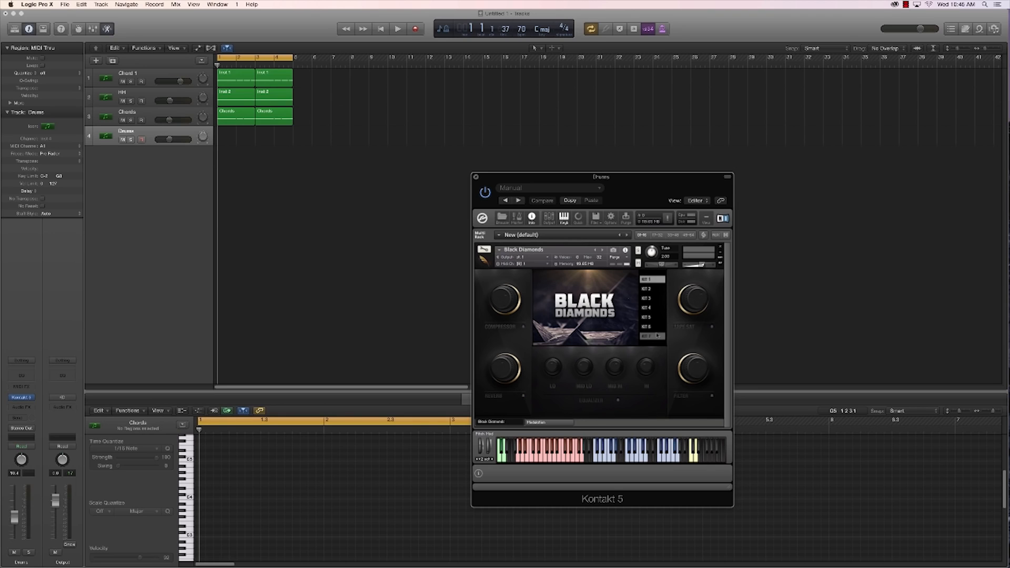
{"action": "left_click", "coordinate": [653, 336]}
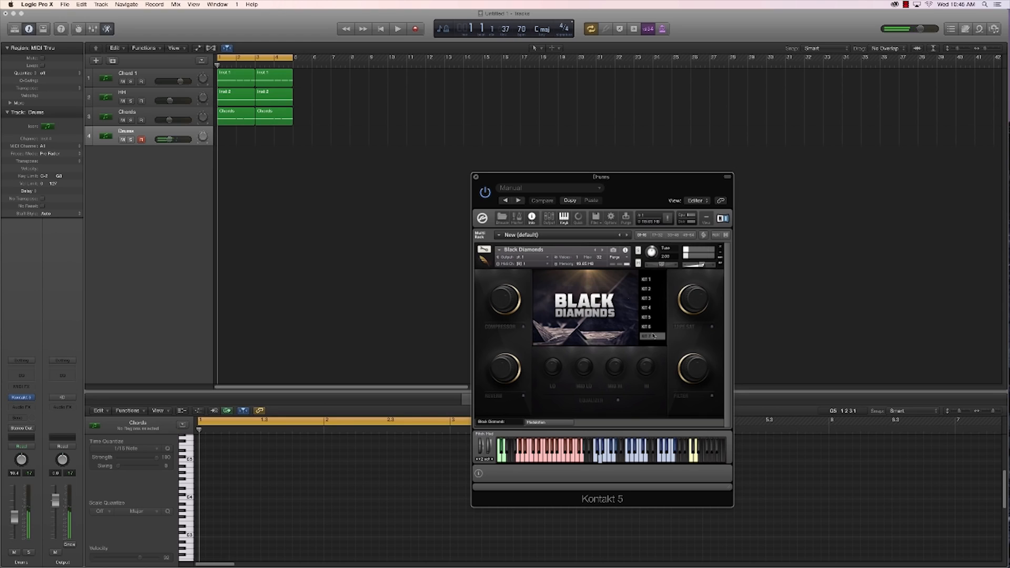
{"action": "left_click_drag", "start_coordinate": [170, 140], "coordinate": [178, 140]}
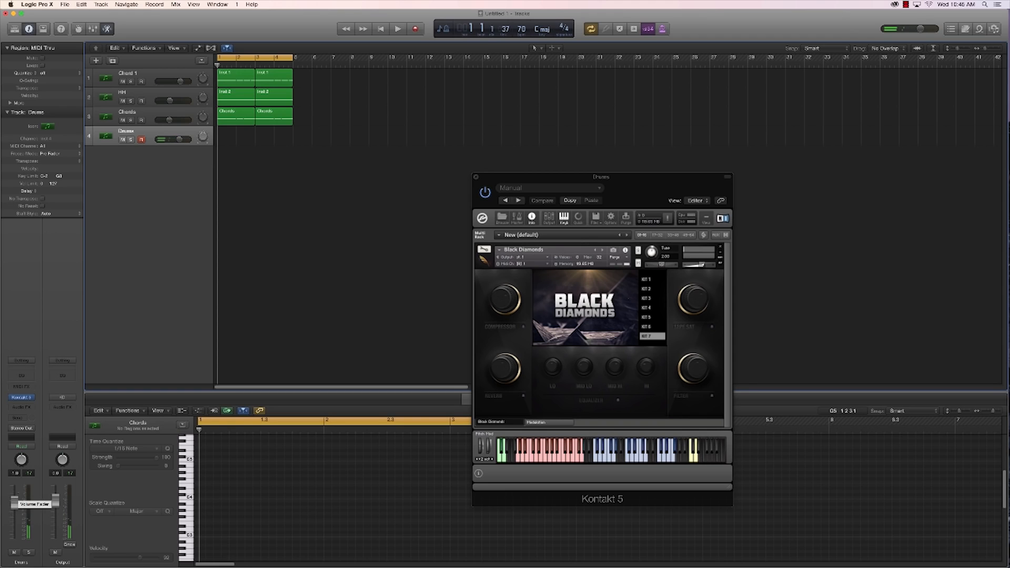
{"action": "left_click", "coordinate": [475, 178]}
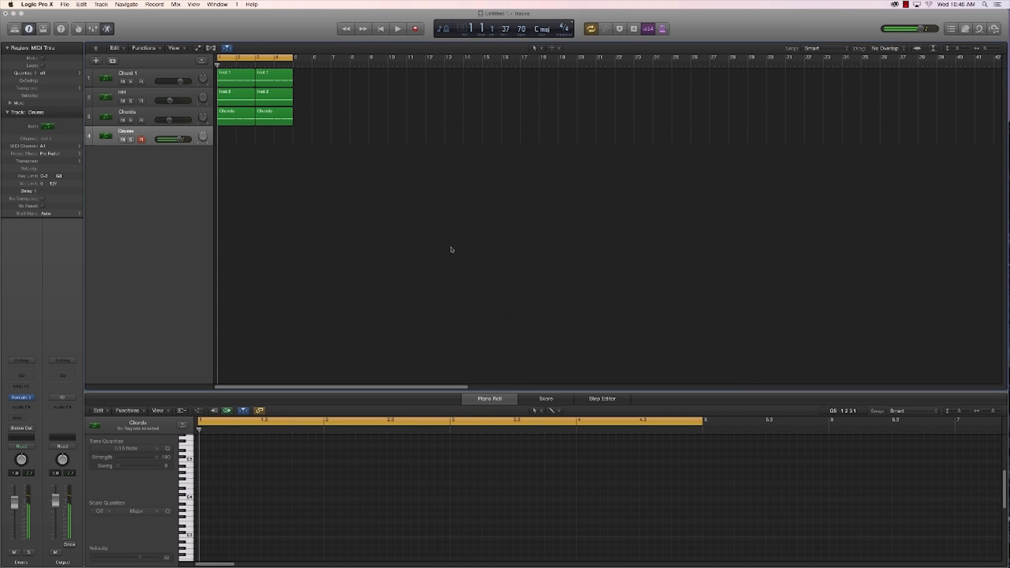
Step: Record a two-bar part on the Drums track and quantize all its notes to 1/16 Note
{"action": "key", "text": "r"}
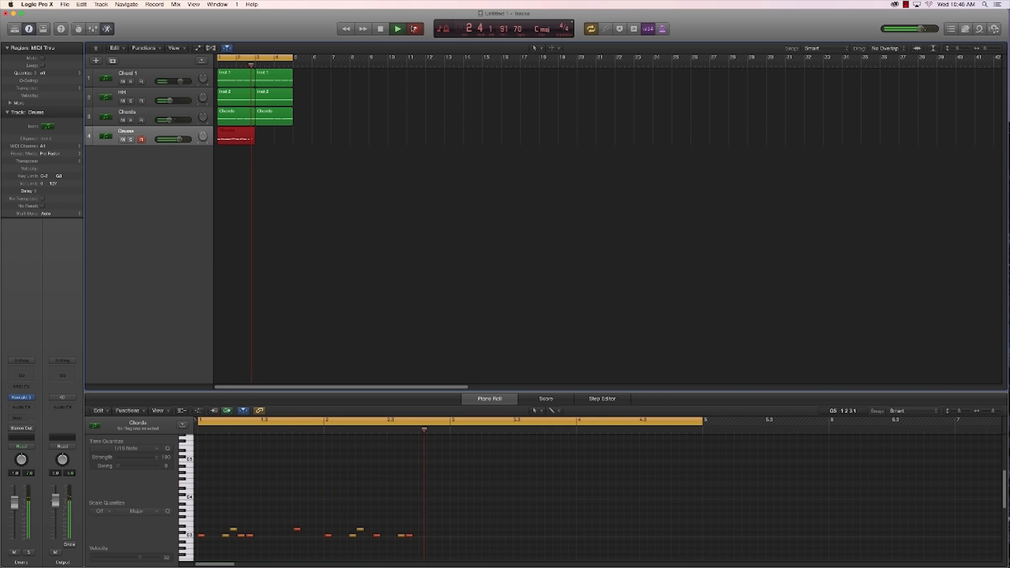
{"action": "key", "text": "space"}
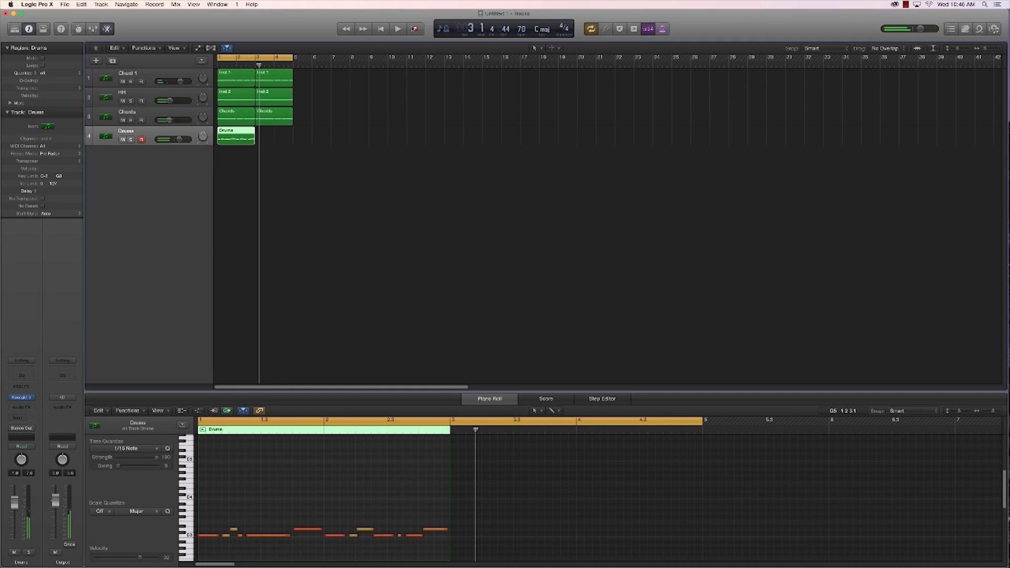
{"action": "left_click", "coordinate": [350, 510]}
{"action": "key", "text": "super+a"}
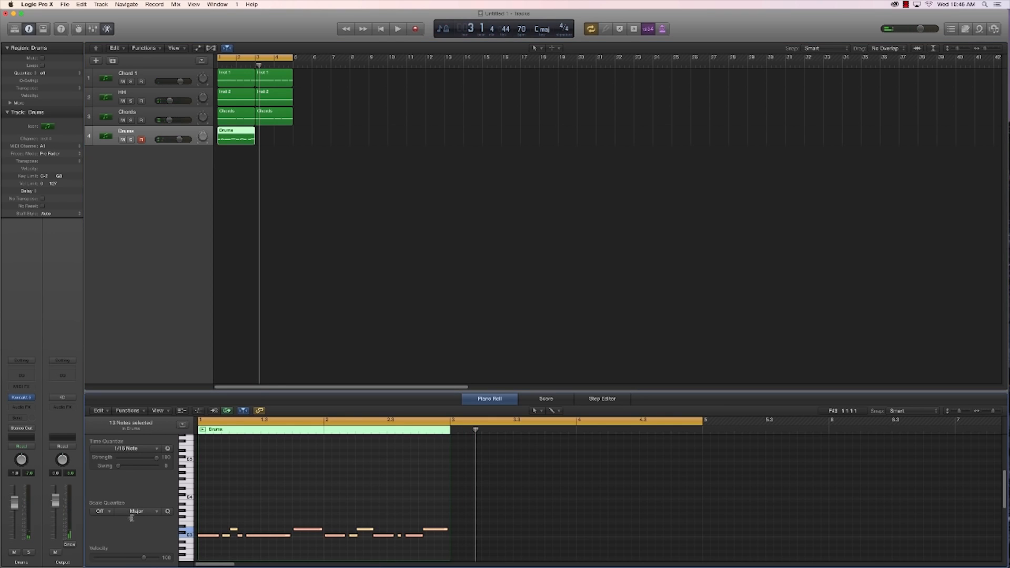
{"action": "left_click", "coordinate": [126, 449]}
{"action": "left_click", "coordinate": [126, 497]}
Step: Layer the first drum note of each bar and the two long higher notes with copies one semitone up
{"action": "left_click", "coordinate": [218, 548]}
{"action": "left_click", "coordinate": [205, 536]}
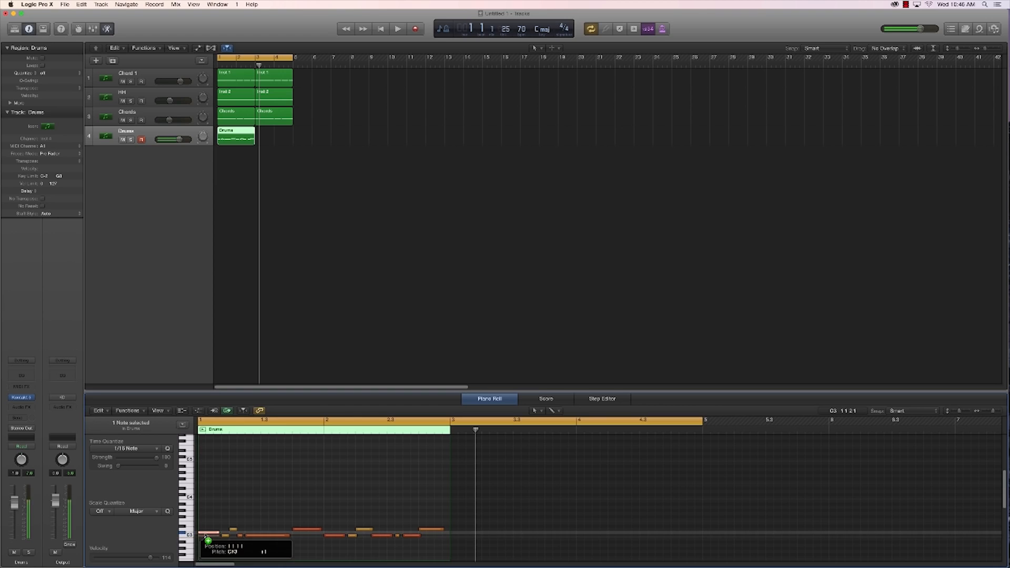
{"action": "left_click_drag", "start_coordinate": [331, 536], "coordinate": [332, 532]}
{"action": "left_click", "coordinate": [310, 530]}
{"action": "left_click", "coordinate": [429, 529], "text": "shift"}
{"action": "left_click_drag", "start_coordinate": [429, 530], "coordinate": [431, 528]}
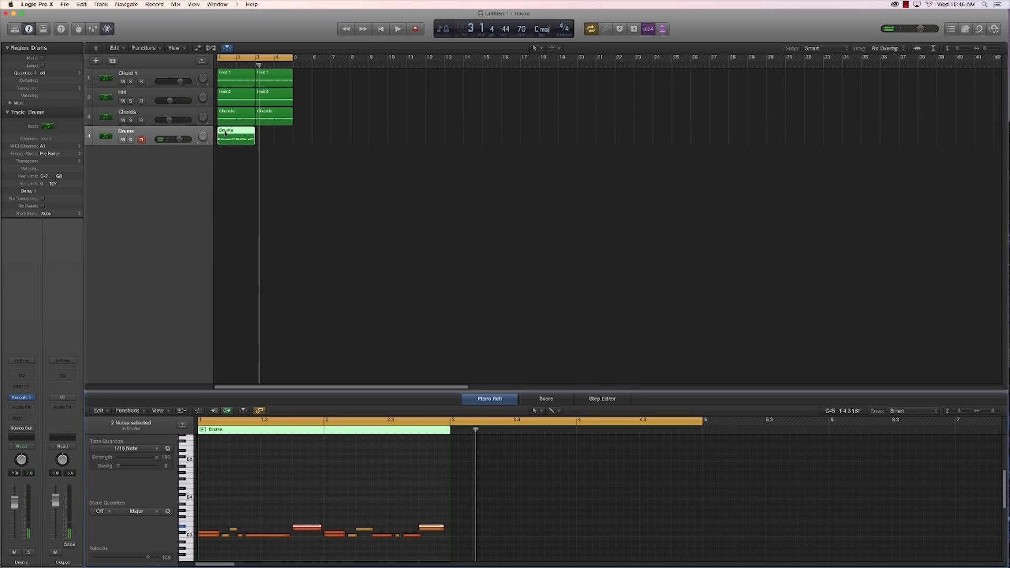
Step: Copy the Drums region to bar 3, and raise the HH track's volume slightly while the loop plays
{"action": "left_click_drag", "start_coordinate": [225, 133], "coordinate": [263, 135]}
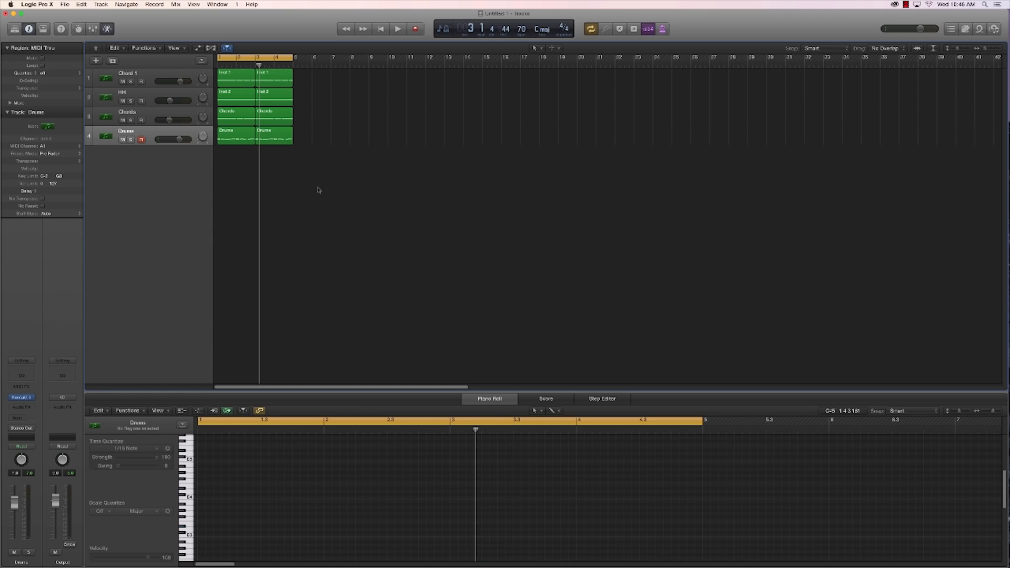
{"action": "key", "text": "space"}
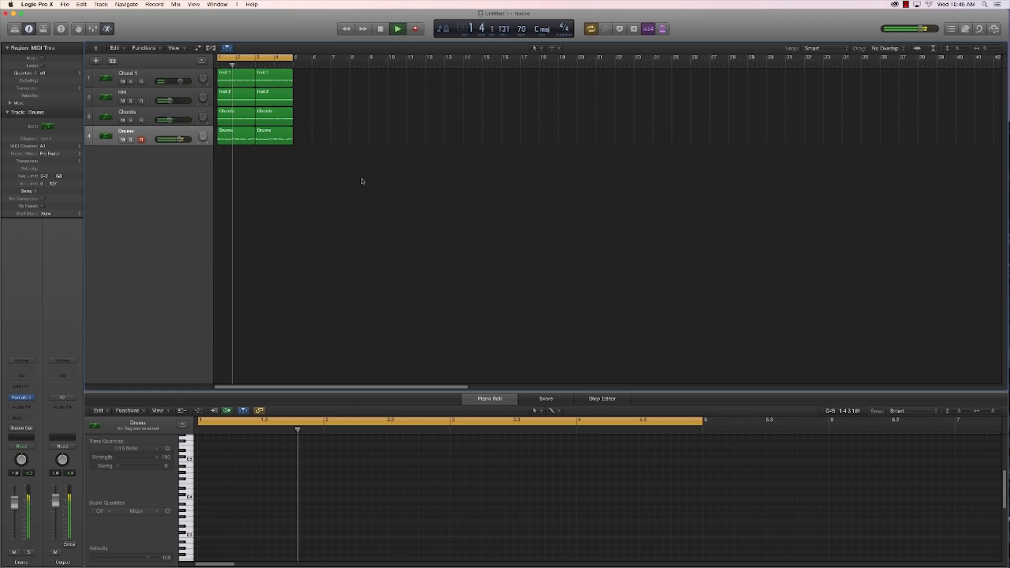
{"action": "left_click", "coordinate": [182, 91]}
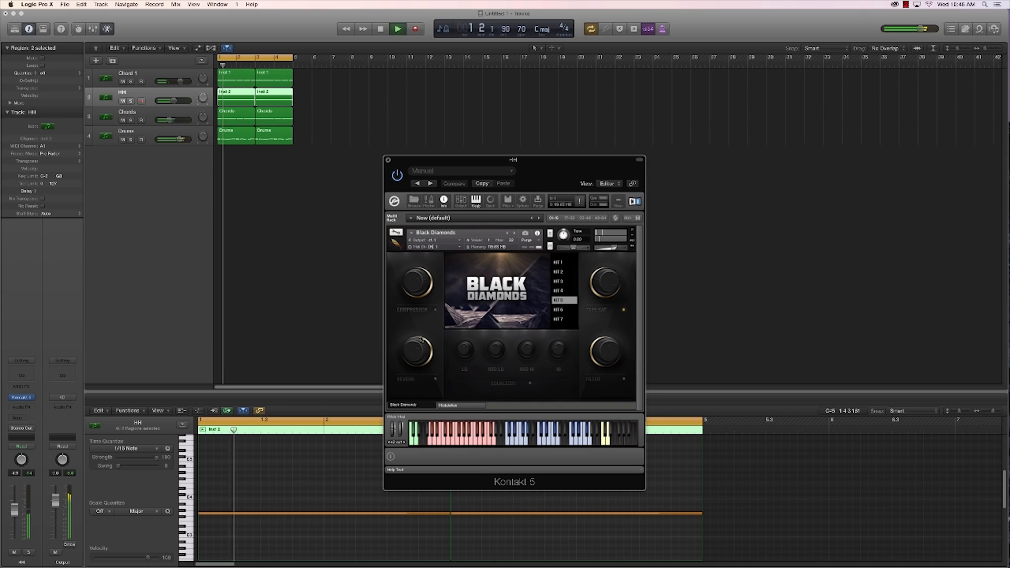
{"action": "left_click", "coordinate": [387, 160]}
{"action": "left_click", "coordinate": [158, 132]}
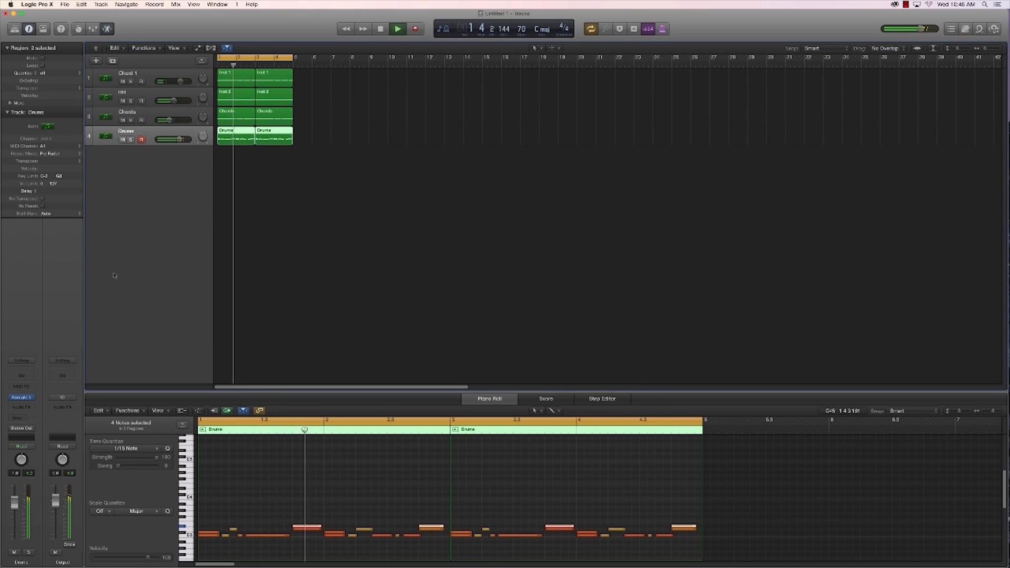
Step: Stop playback and delete the layered upper notes at the start of bars 2 and 4 in the Drums regions
{"action": "left_click", "coordinate": [360, 479]}
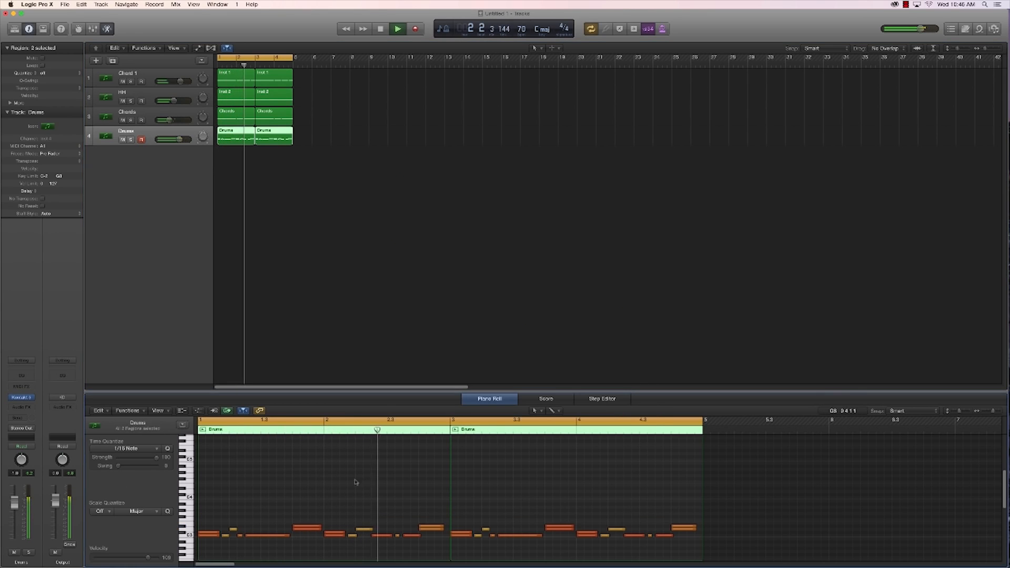
{"action": "key", "text": "space"}
{"action": "left_click", "coordinate": [335, 533]}
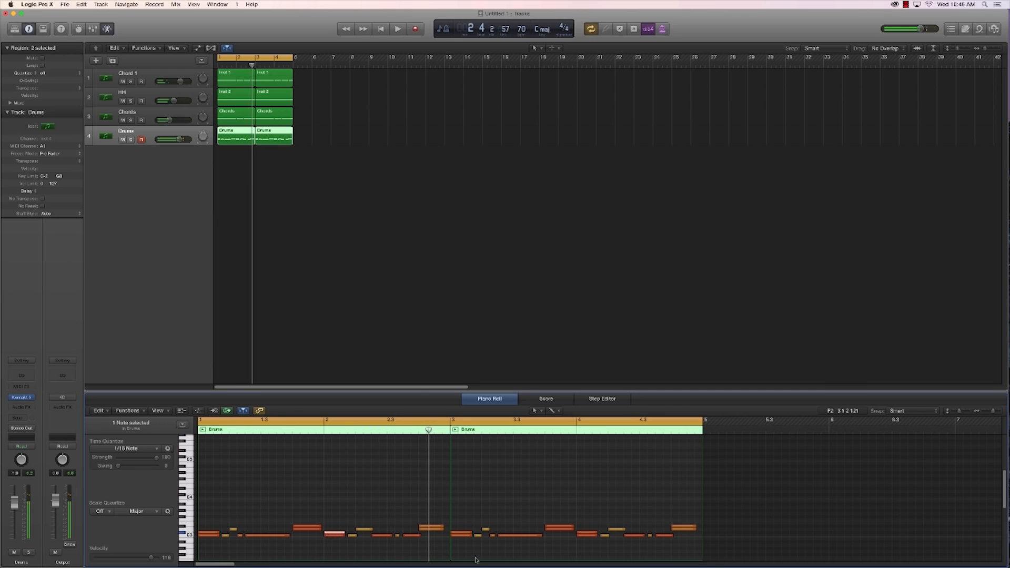
{"action": "left_click", "coordinate": [587, 533], "text": "shift"}
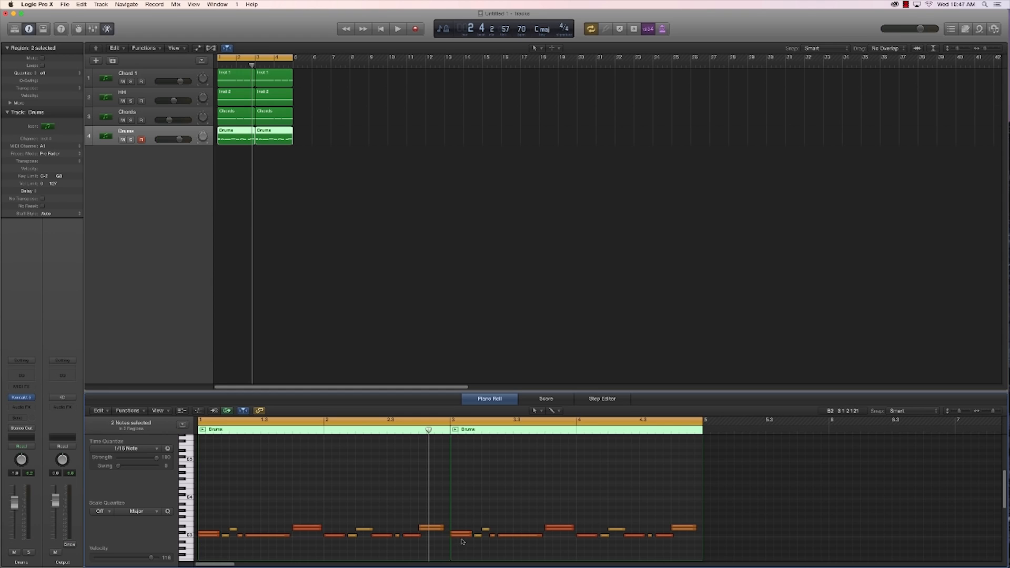
{"action": "left_click", "coordinate": [290, 230]}
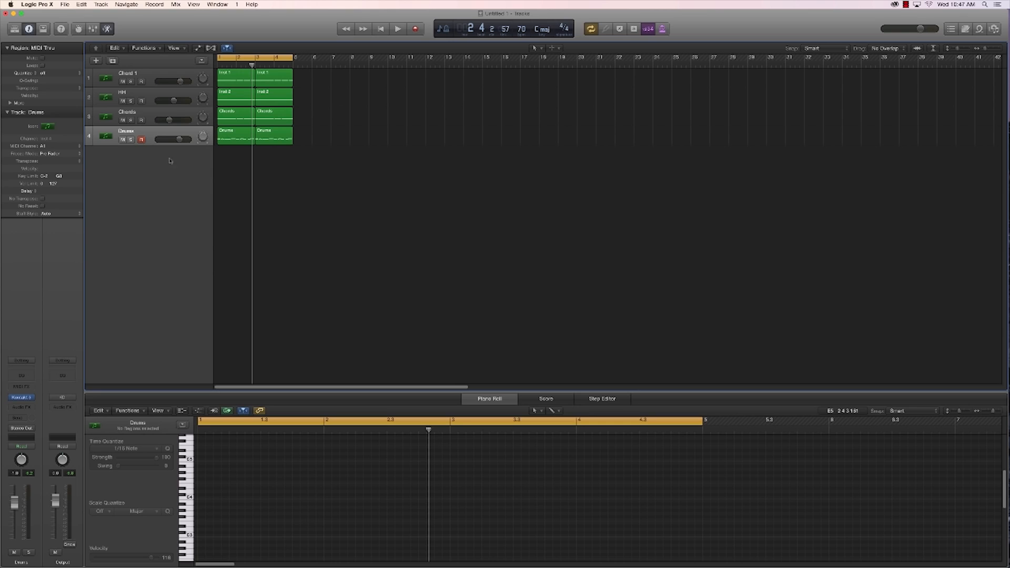
Step: Add a fifth track with the Drums track's Kontakt setup and name it Bass
{"action": "left_click", "coordinate": [112, 61]}
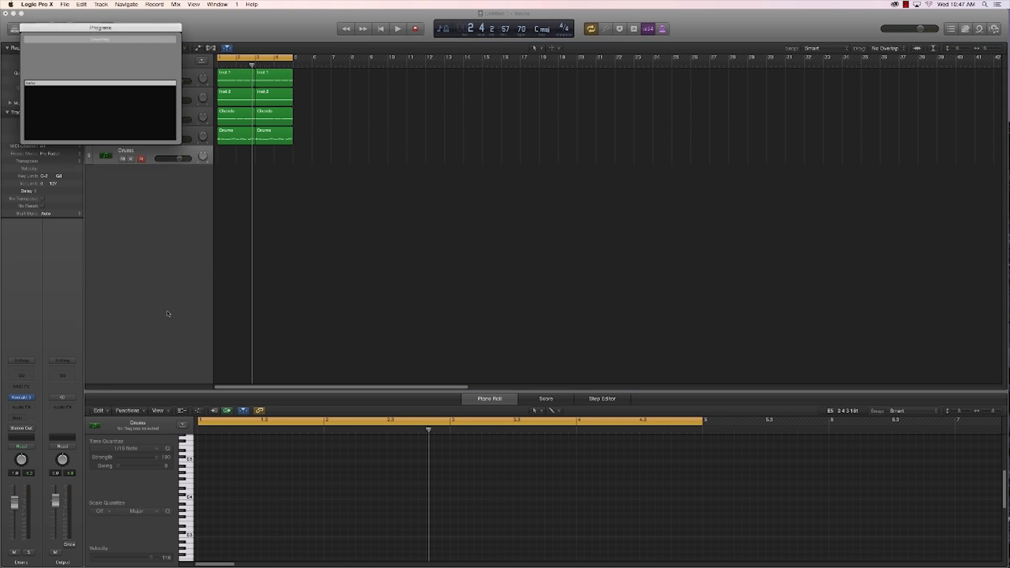
{"action": "double_click", "coordinate": [126, 151]}
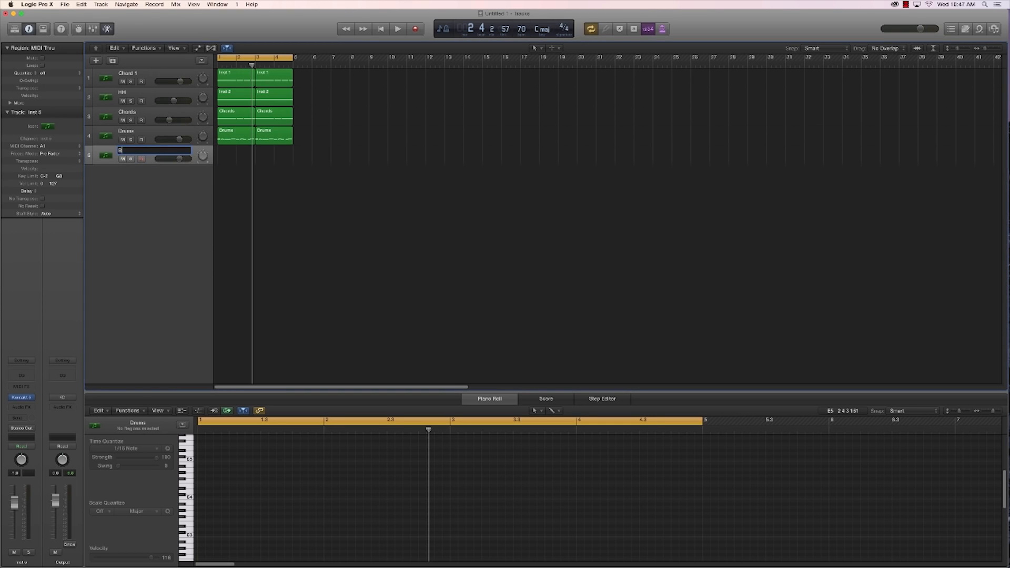
{"action": "key", "text": "Return"}
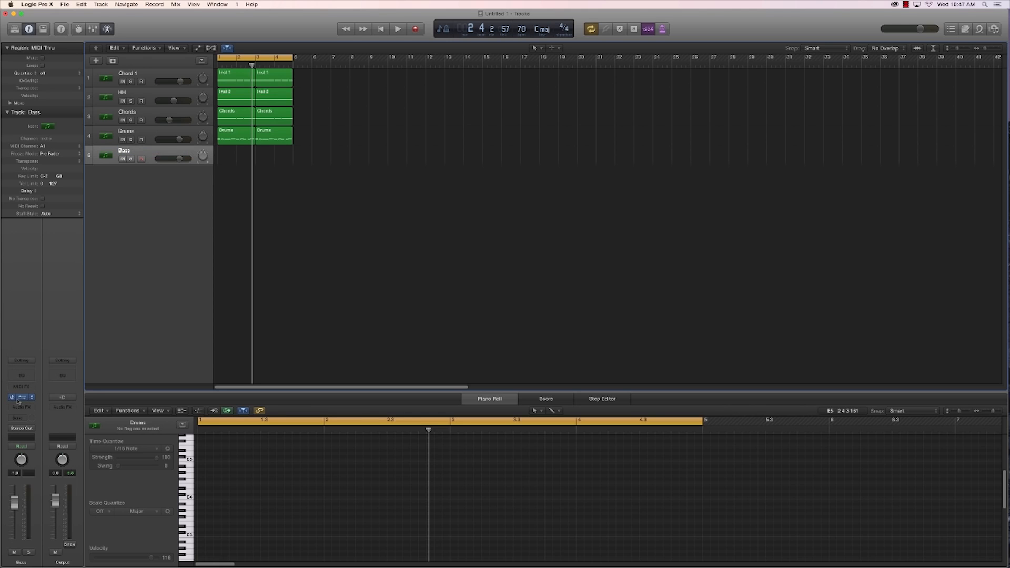
Step: Switch the Bass track's Black Diamonds instrument to Kit 2, close the instrument window and raise the track's volume
{"action": "left_click", "coordinate": [22, 397]}
{"action": "left_click_drag", "start_coordinate": [214, 45], "coordinate": [638, 171]}
{"action": "left_click", "coordinate": [547, 267]}
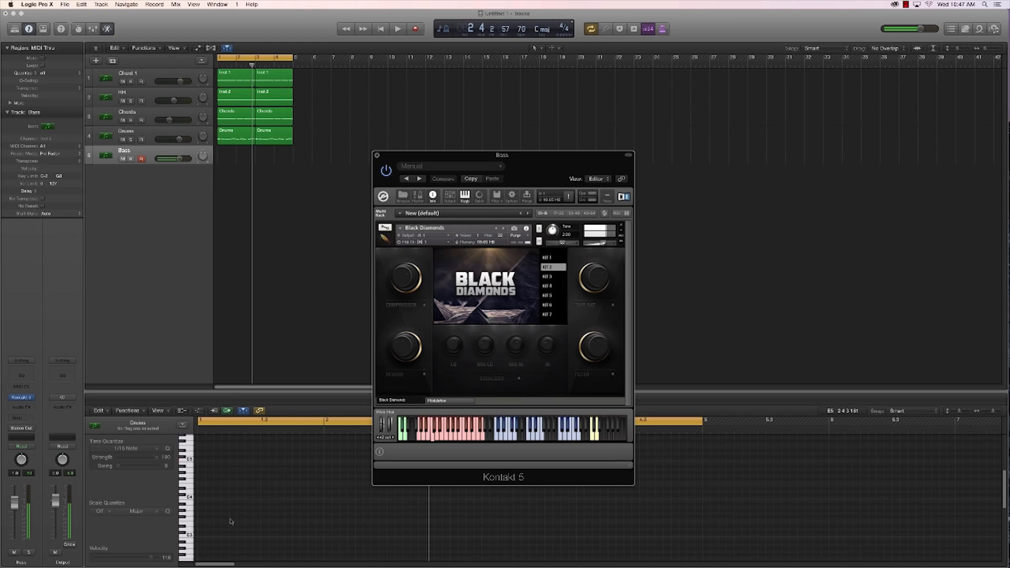
{"action": "left_click", "coordinate": [377, 155]}
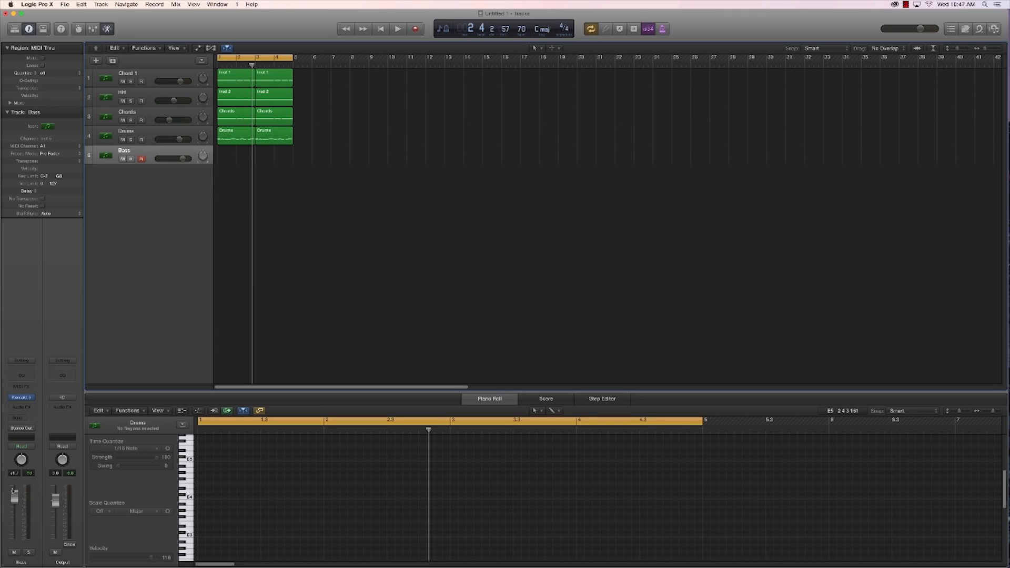
Step: Play the loop to try out a bass part over it, and stop playback
{"action": "key", "text": "space"}
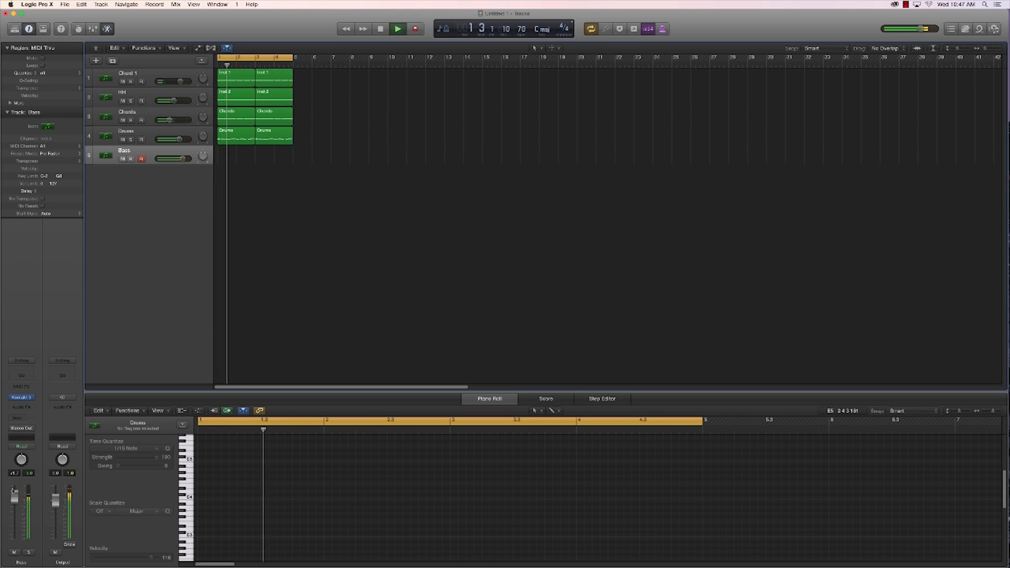
{"action": "key", "text": "space"}
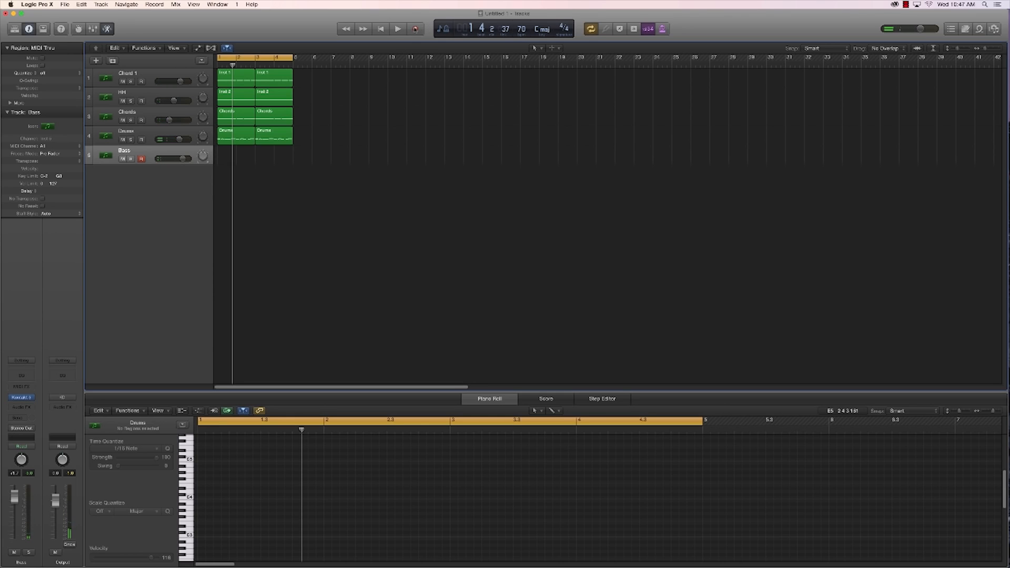
Step: With the Chords and Bass tracks soloed, rehearse the bass part over the loop and record it in bars 1–2
{"action": "left_click", "coordinate": [131, 120]}
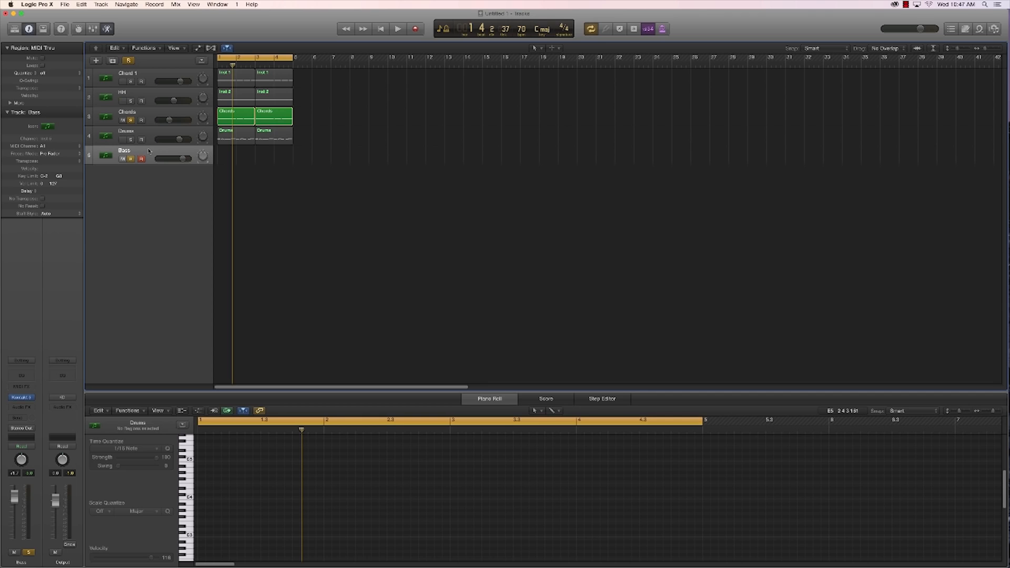
{"action": "key", "text": "space"}
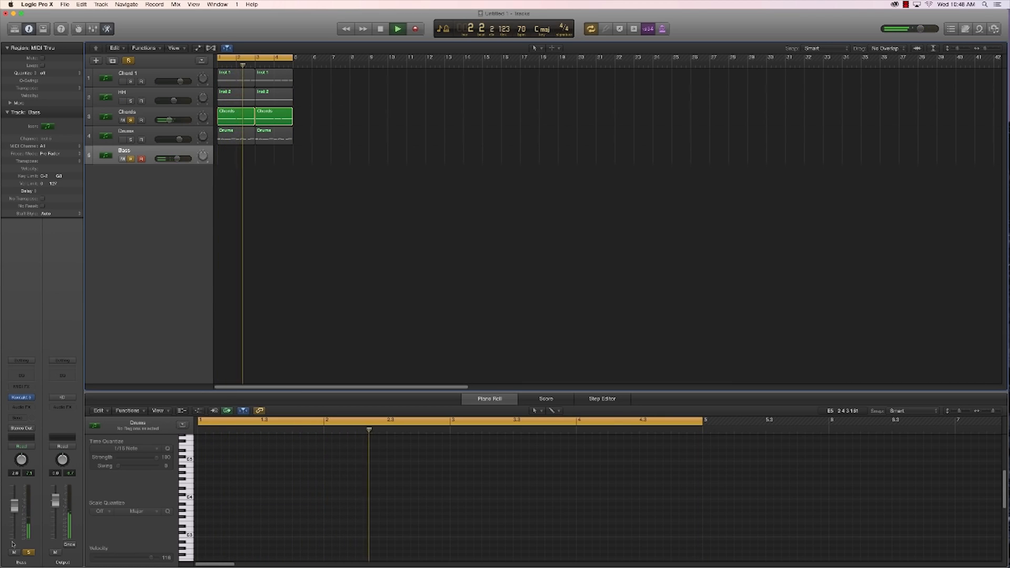
{"action": "key", "text": "space"}
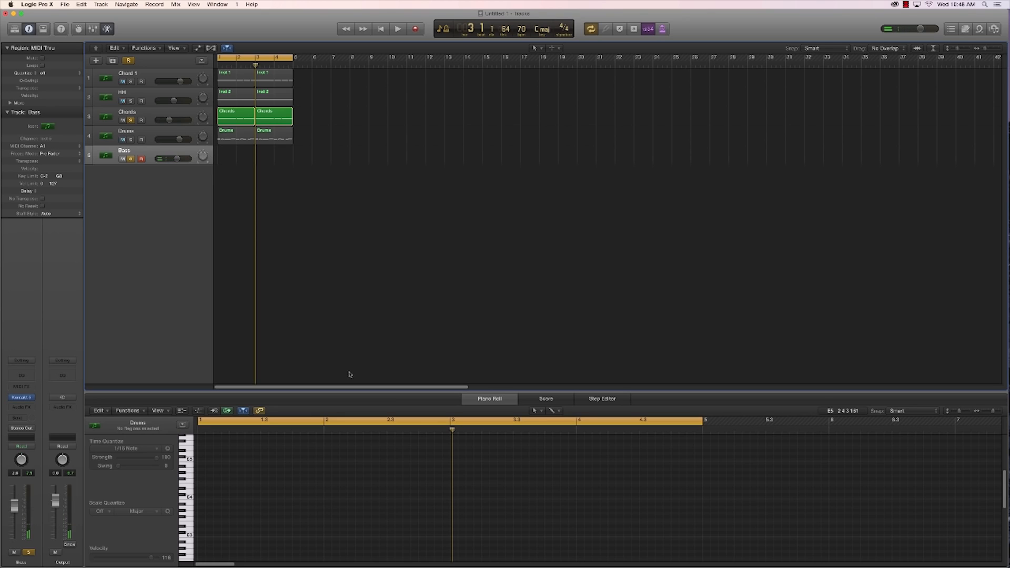
{"action": "key", "text": "r"}
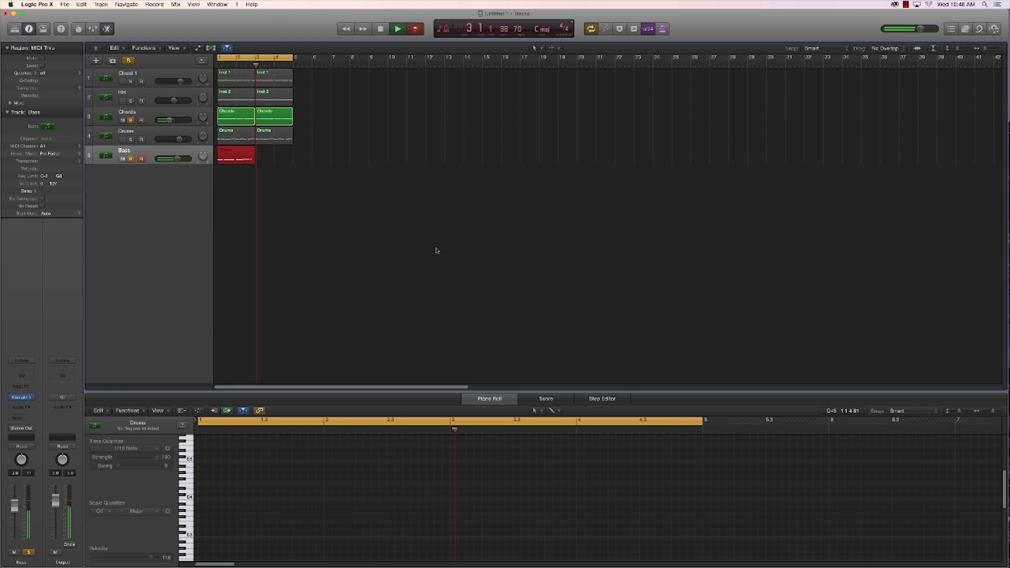
{"action": "key", "text": "space"}
Step: Quantize all the recorded Bass notes to 1/16 notes and copy the Bass region to bars 3–4
{"action": "left_click", "coordinate": [294, 468]}
{"action": "key", "text": "super+a"}
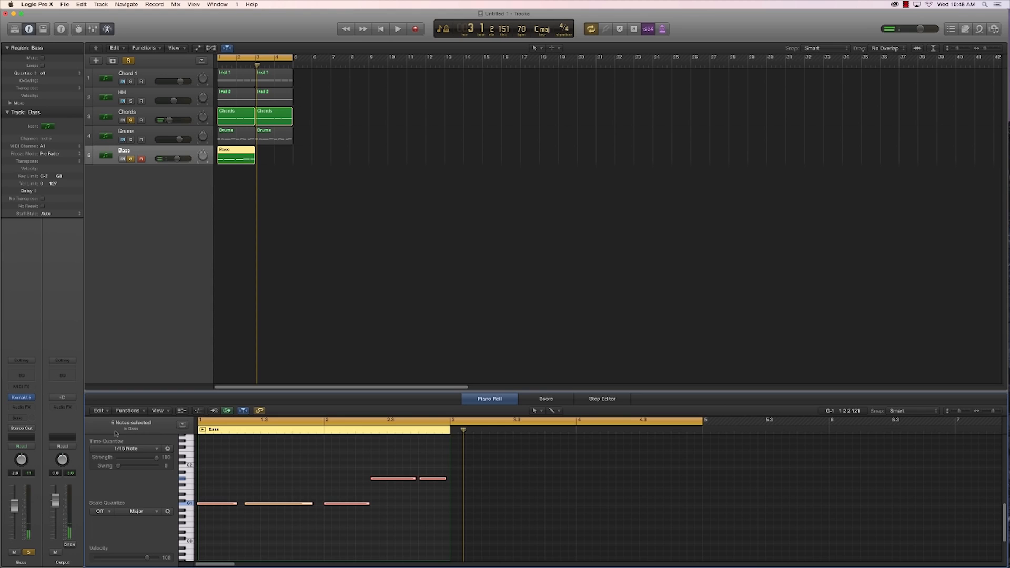
{"action": "left_click", "coordinate": [120, 449]}
{"action": "left_click", "coordinate": [120, 498]}
{"action": "left_click_drag", "start_coordinate": [229, 155], "coordinate": [267, 154]}
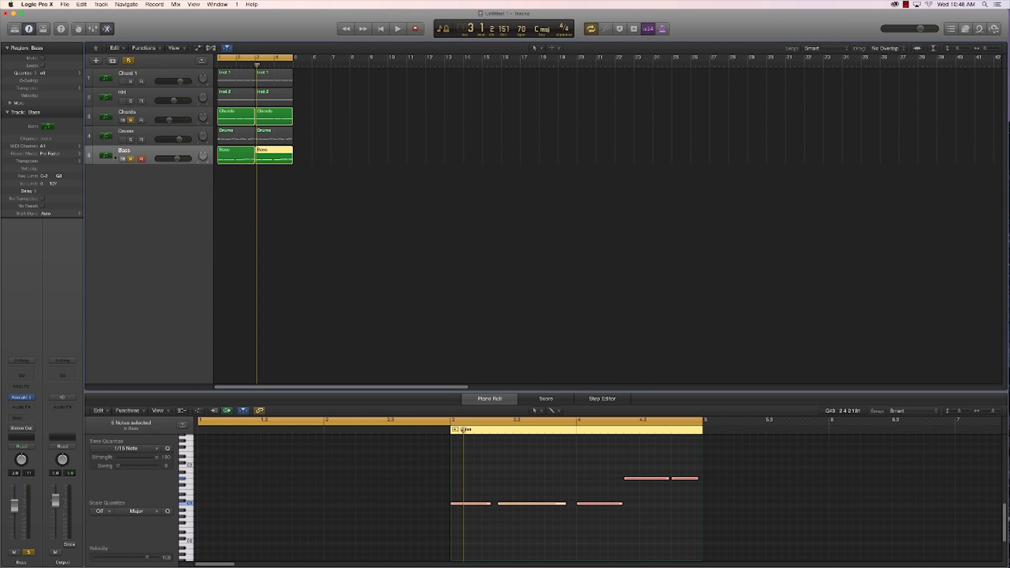
Step: Unsolo the Chords and Bass tracks and play the full loop from the start
{"action": "left_click", "coordinate": [129, 121]}
{"action": "left_click", "coordinate": [131, 159]}
{"action": "left_click", "coordinate": [355, 264]}
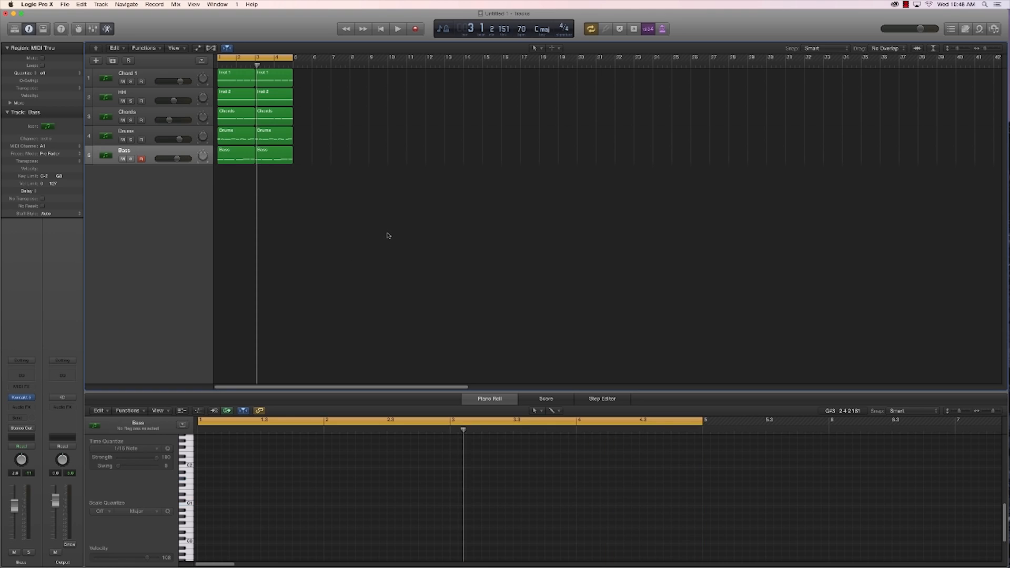
{"action": "key", "text": "Return"}
{"action": "key", "text": "space"}
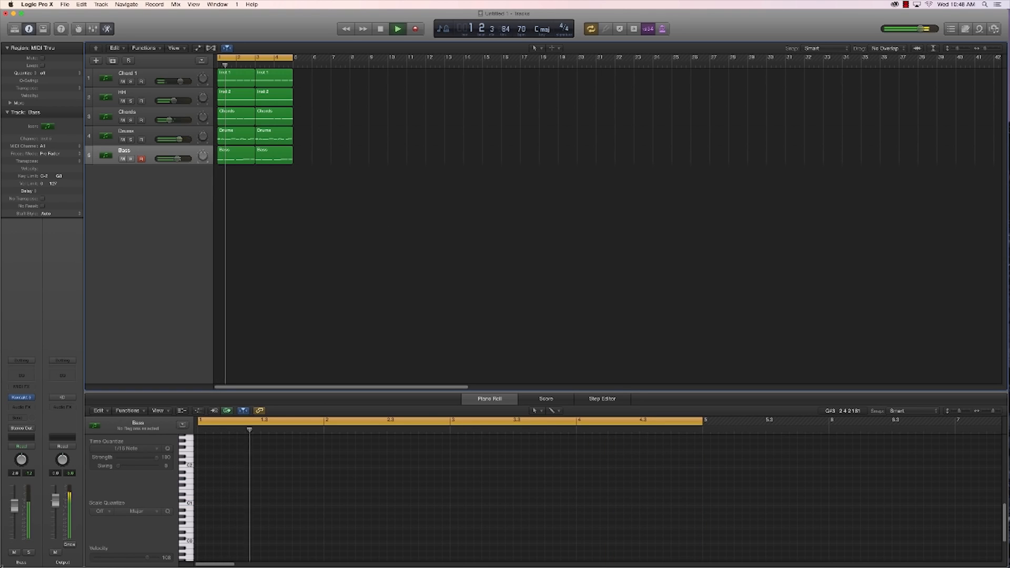
{"action": "left_click", "coordinate": [62, 408]}
{"action": "mouse_move", "coordinate": [61, 504]}
{"action": "mouse_move", "coordinate": [126, 516]}
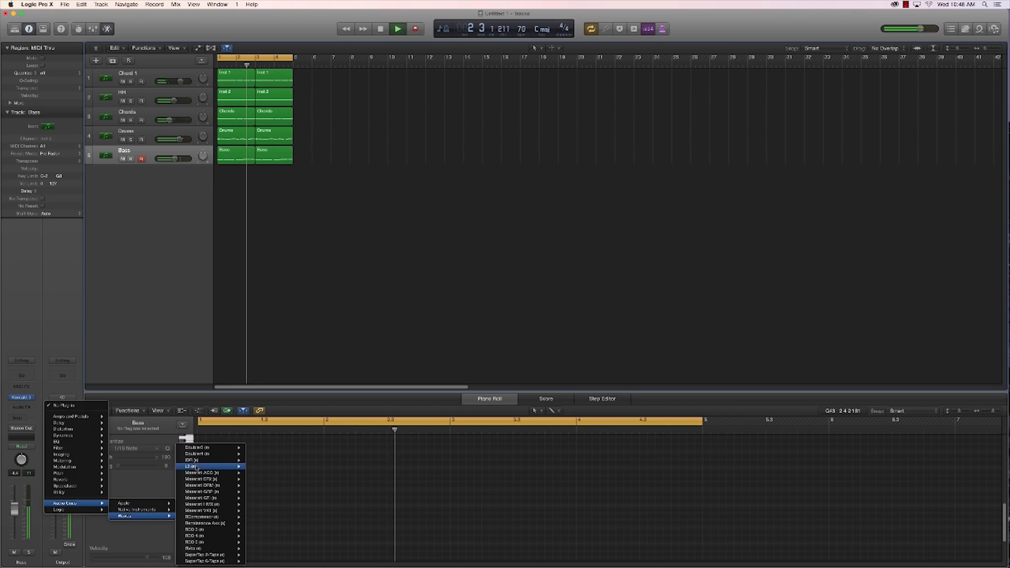
{"action": "left_click", "coordinate": [253, 466]}
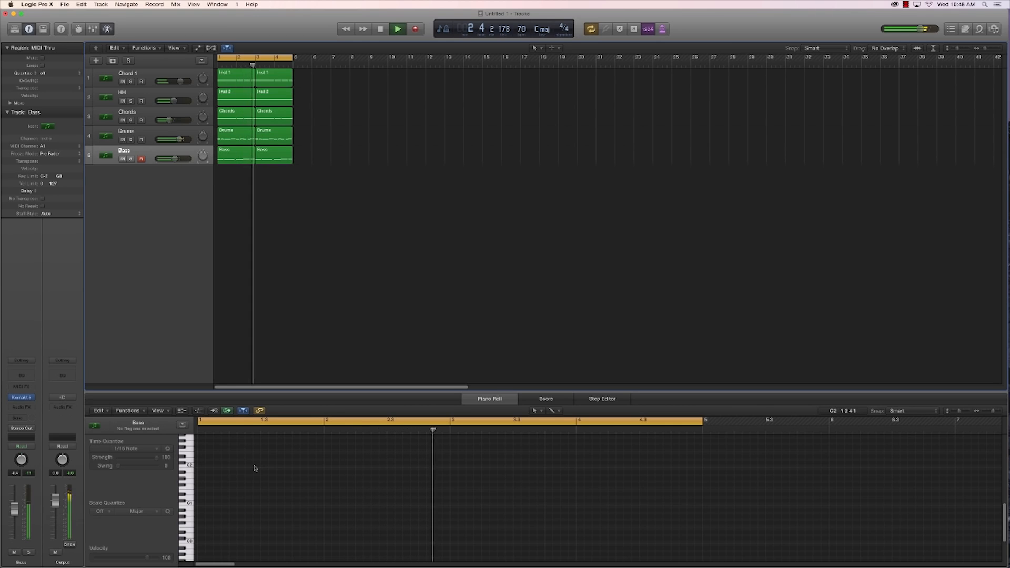
Step: Insert the Waves L2 limiter on the Output channel and lower its threshold slightly, closing its window and stopping playback
{"action": "left_click", "coordinate": [62, 408]}
{"action": "mouse_move", "coordinate": [63, 503]}
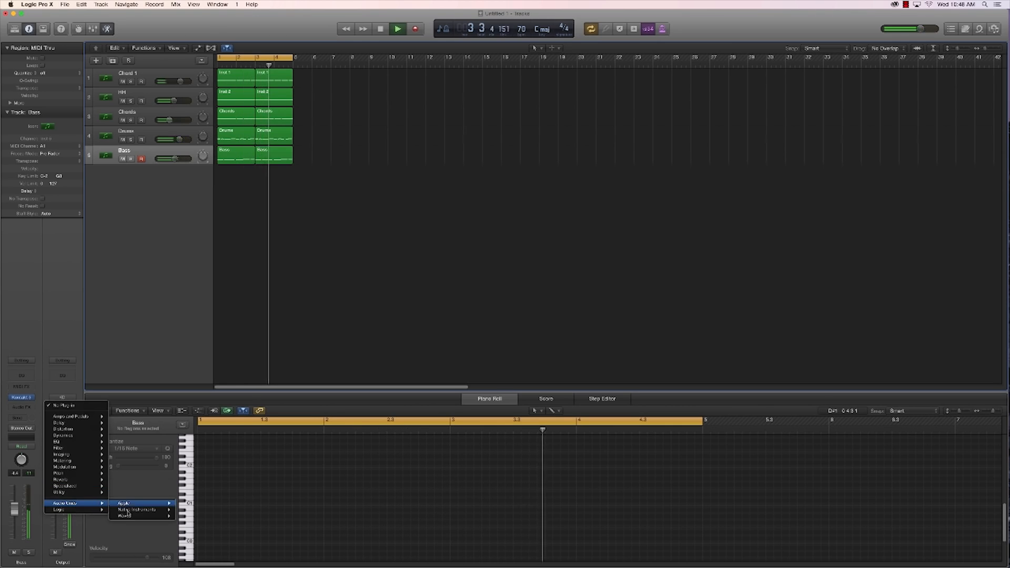
{"action": "mouse_move", "coordinate": [150, 517]}
{"action": "mouse_move", "coordinate": [221, 466]}
{"action": "left_click", "coordinate": [255, 466]}
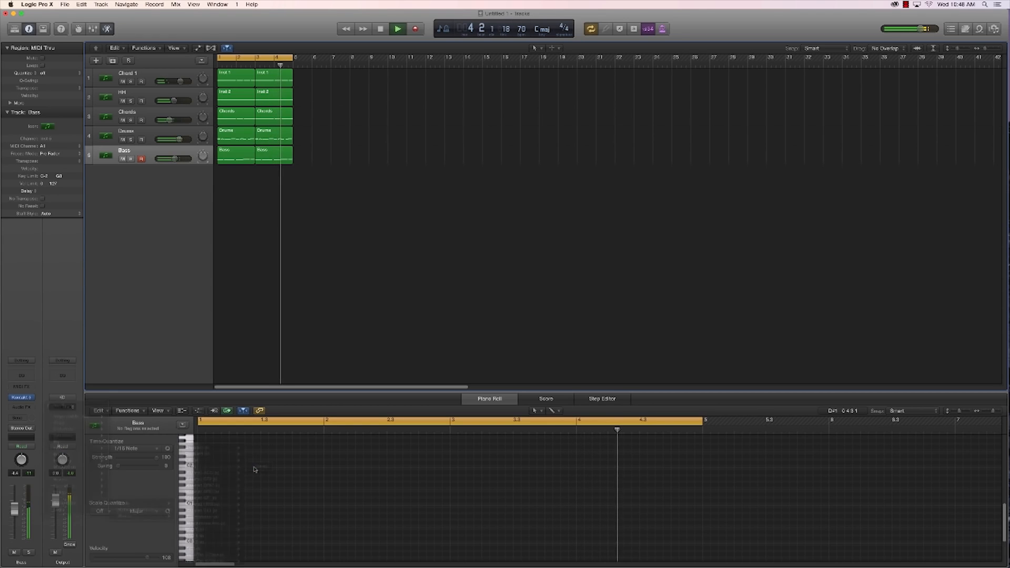
{"action": "left_click_drag", "start_coordinate": [43, 99], "coordinate": [44, 108]}
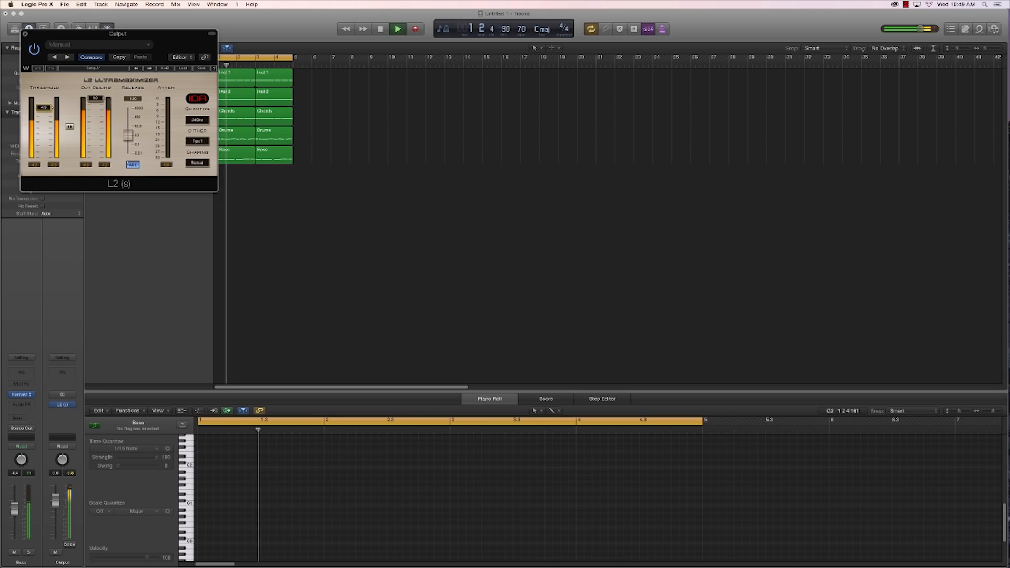
{"action": "left_click", "coordinate": [24, 33]}
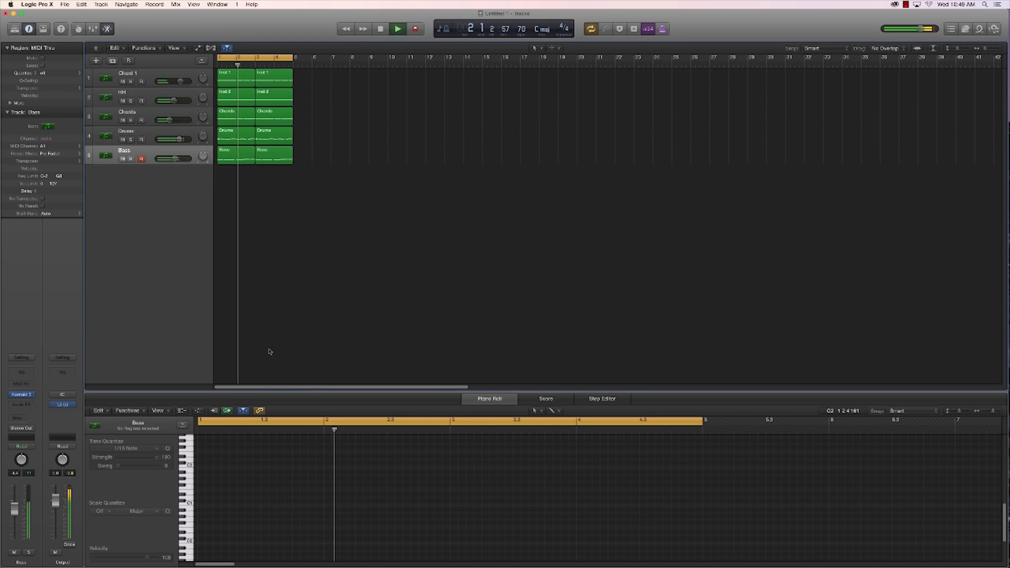
{"action": "key", "text": "space"}
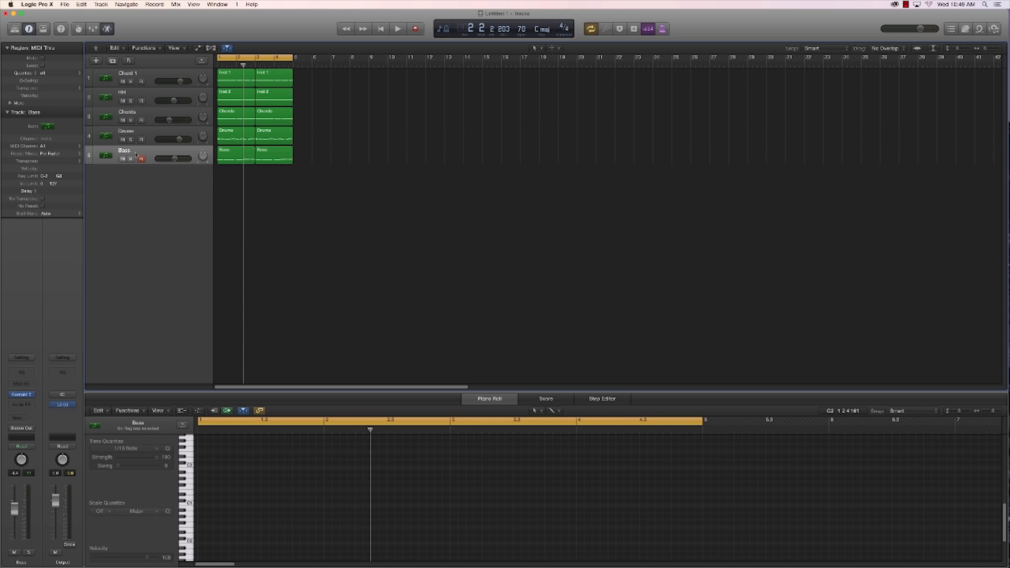
Step: Add a sixth track with the Bass track's Kontakt setup and name it Lead
{"action": "left_click", "coordinate": [112, 61]}
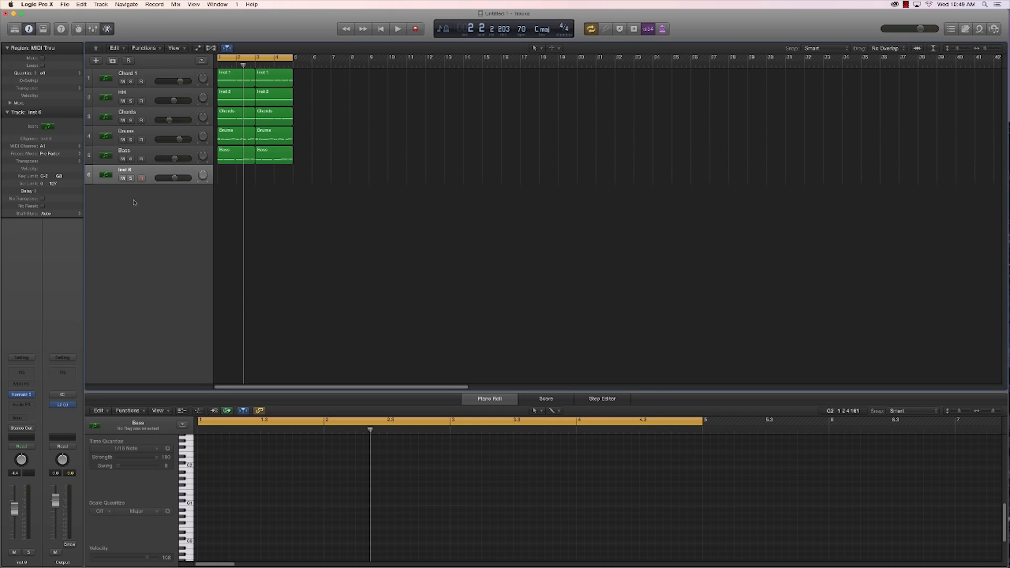
{"action": "double_click", "coordinate": [124, 171]}
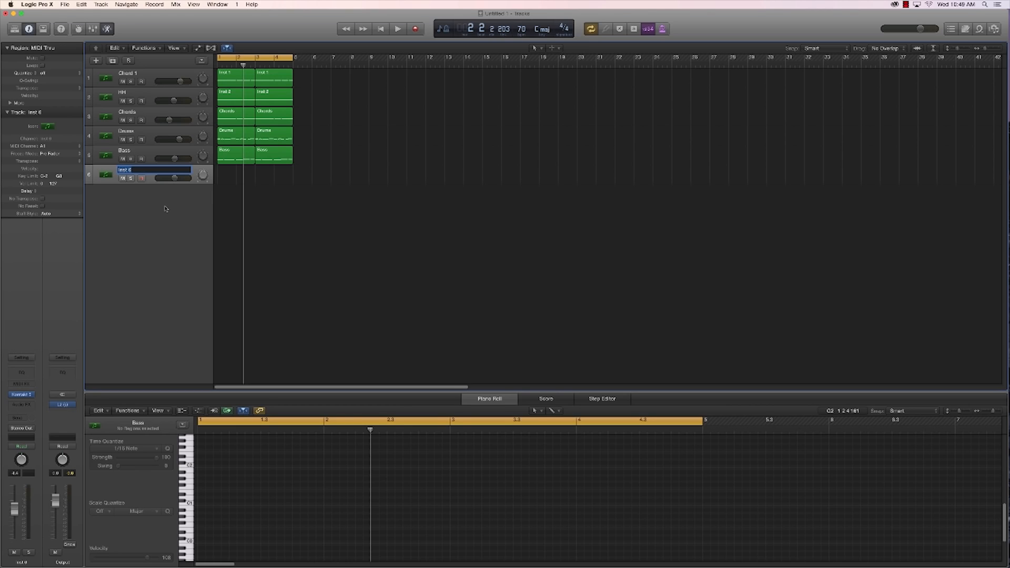
{"action": "type", "text": "Leads"}
{"action": "key", "text": "BackSpace"}
{"action": "key", "text": "Return"}
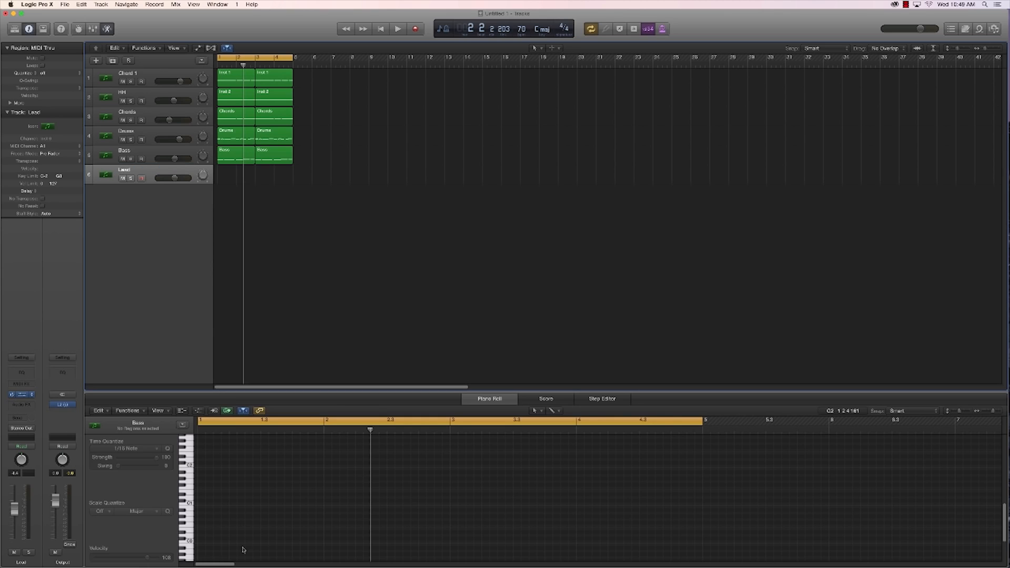
Step: Open the Lead track's Black Diamonds instrument, audition Kits 3 to 6 and keep Kit 6 selected
{"action": "left_click_drag", "start_coordinate": [199, 49], "coordinate": [660, 130]}
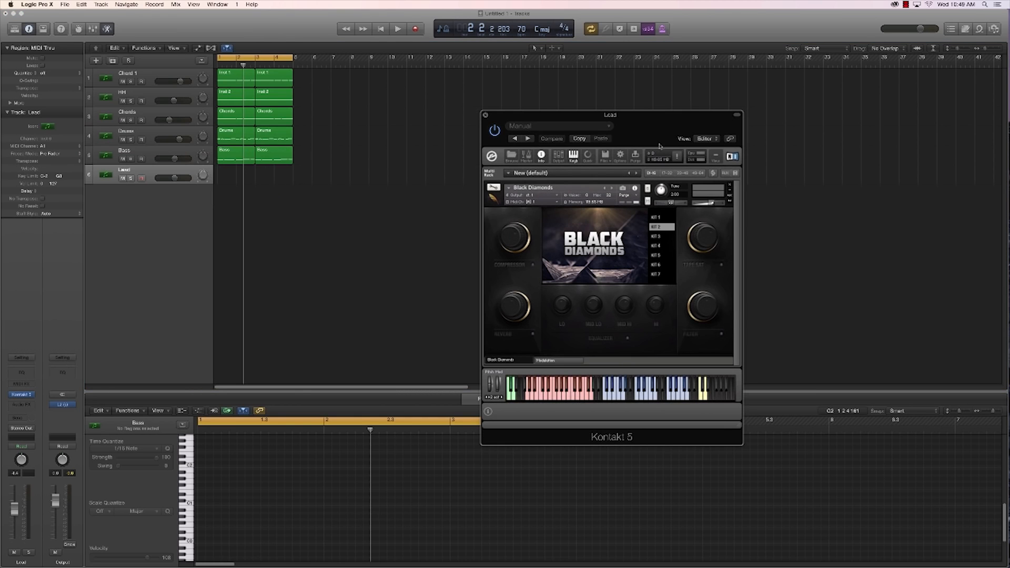
{"action": "left_click_drag", "start_coordinate": [652, 139], "coordinate": [602, 150]}
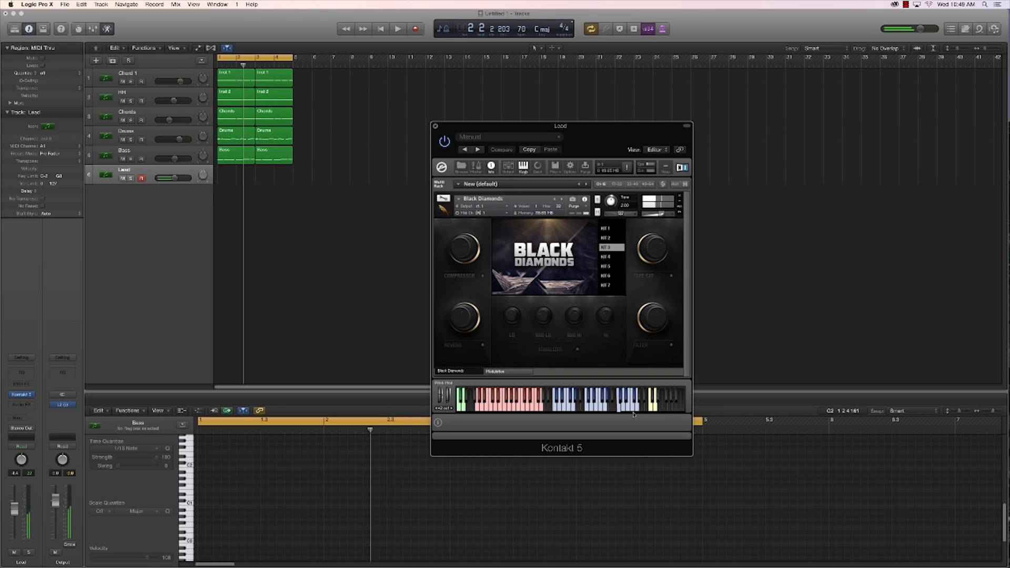
{"action": "left_click", "coordinate": [633, 411]}
{"action": "left_click", "coordinate": [610, 257]}
{"action": "left_click", "coordinate": [612, 266]}
{"action": "left_click", "coordinate": [612, 276]}
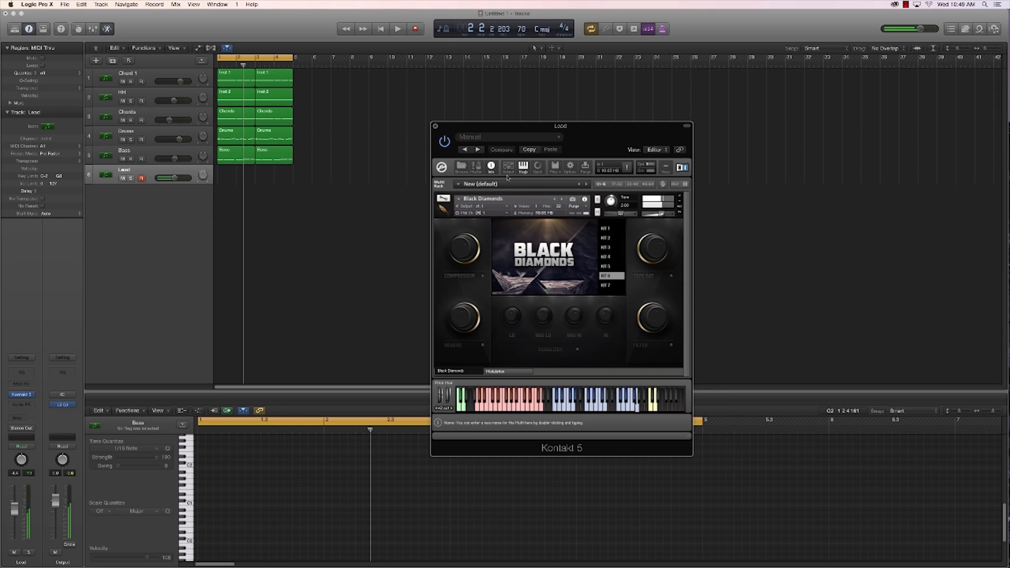
{"action": "left_click_drag", "start_coordinate": [523, 129], "coordinate": [546, 159]}
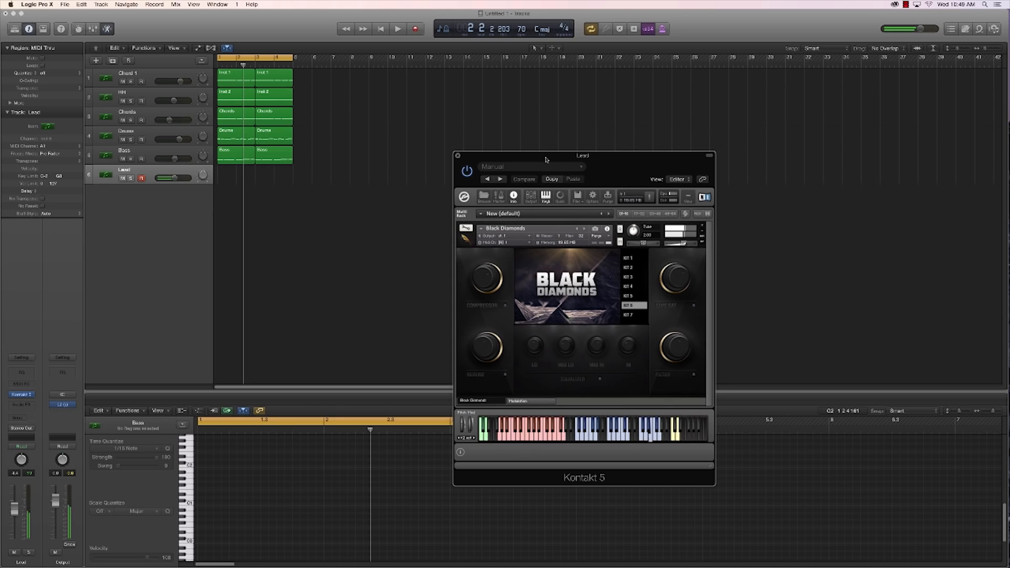
Step: While the loop plays, adjust the Lead instrument's tune and lower the track's volume, then stop playback and close the instrument window
{"action": "key", "text": "space"}
{"action": "left_click_drag", "start_coordinate": [633, 235], "coordinate": [633, 233]}
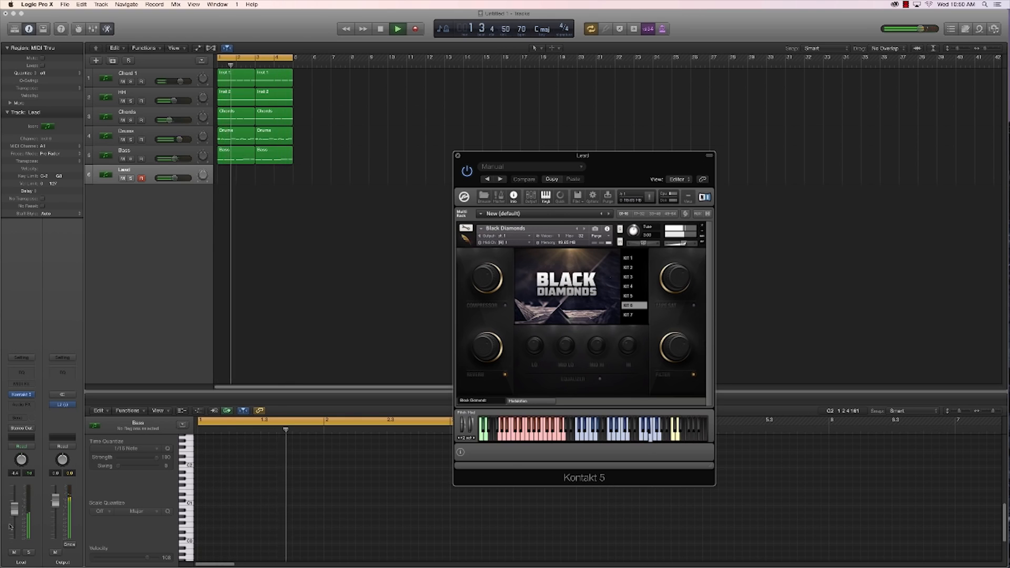
{"action": "left_click_drag", "start_coordinate": [15, 508], "coordinate": [14, 514]}
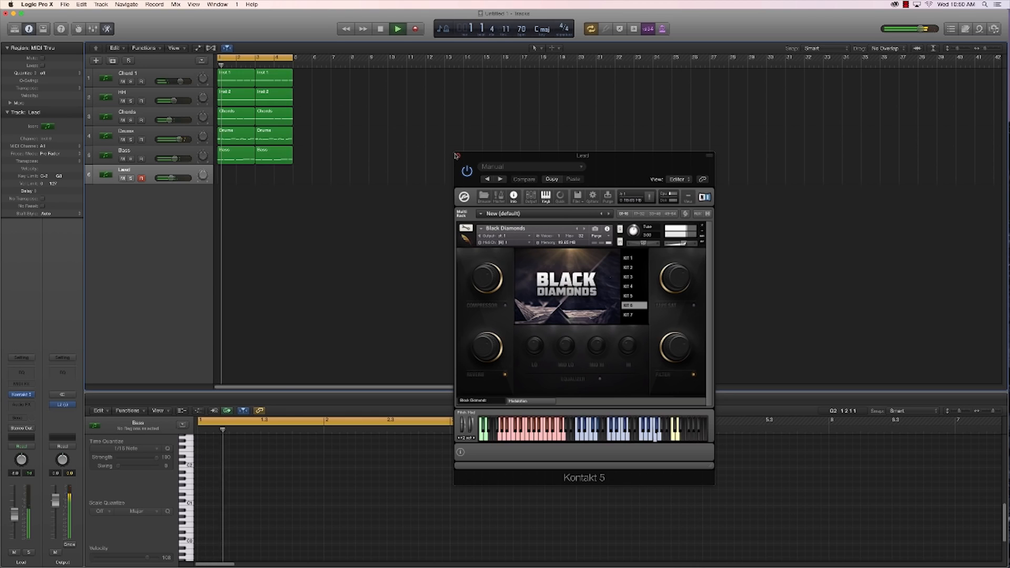
{"action": "key", "text": "space"}
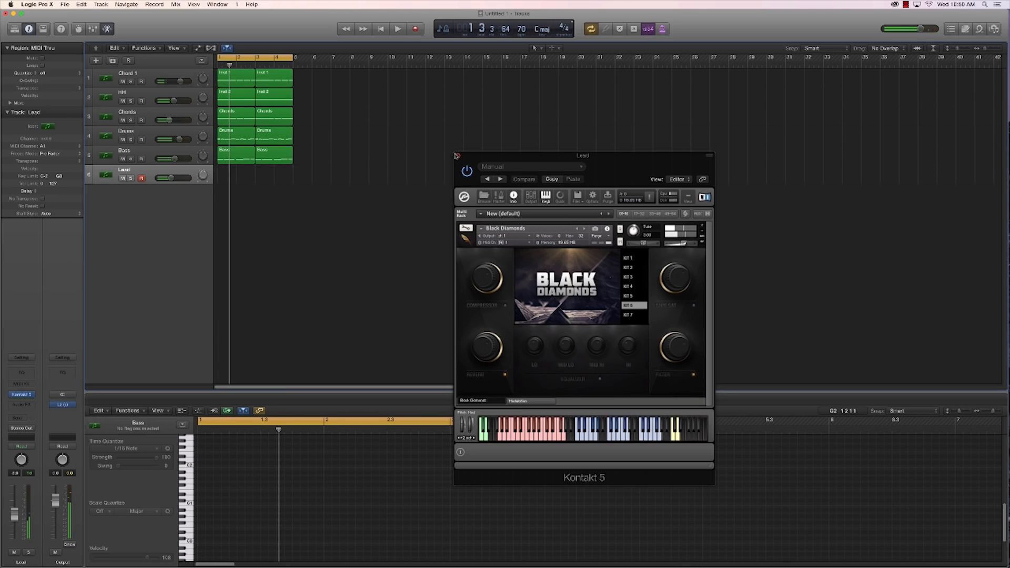
{"action": "left_click", "coordinate": [456, 156]}
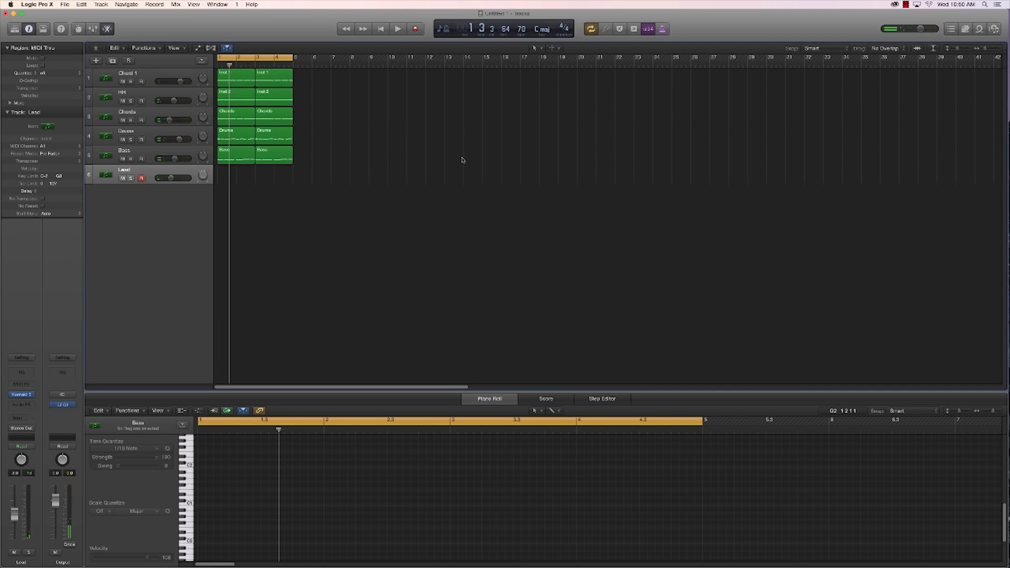
Step: Record a lead part over bars 1–4 and quantize all its notes to 1/16 notes
{"action": "left_click", "coordinate": [416, 34]}
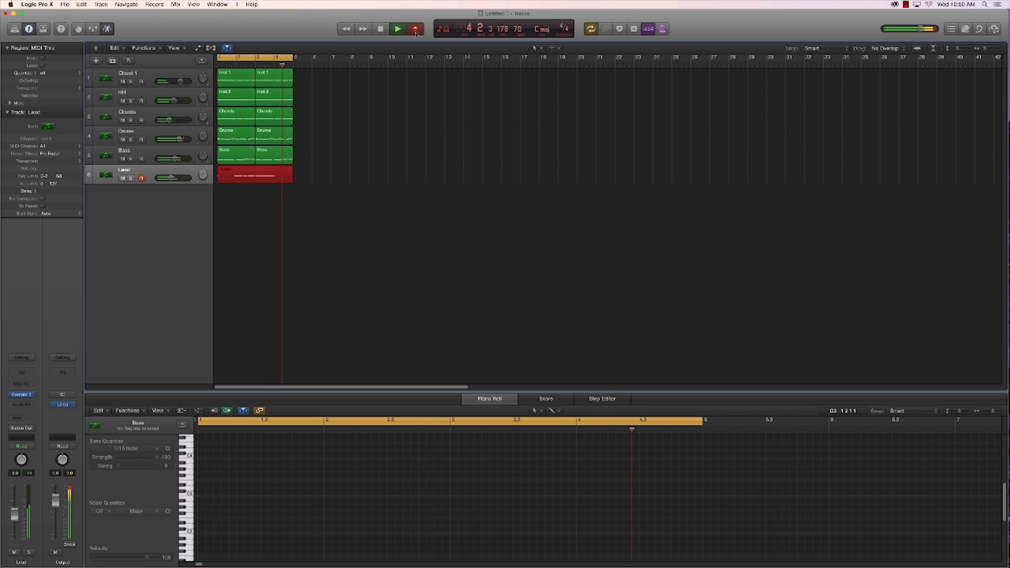
{"action": "key", "text": "space"}
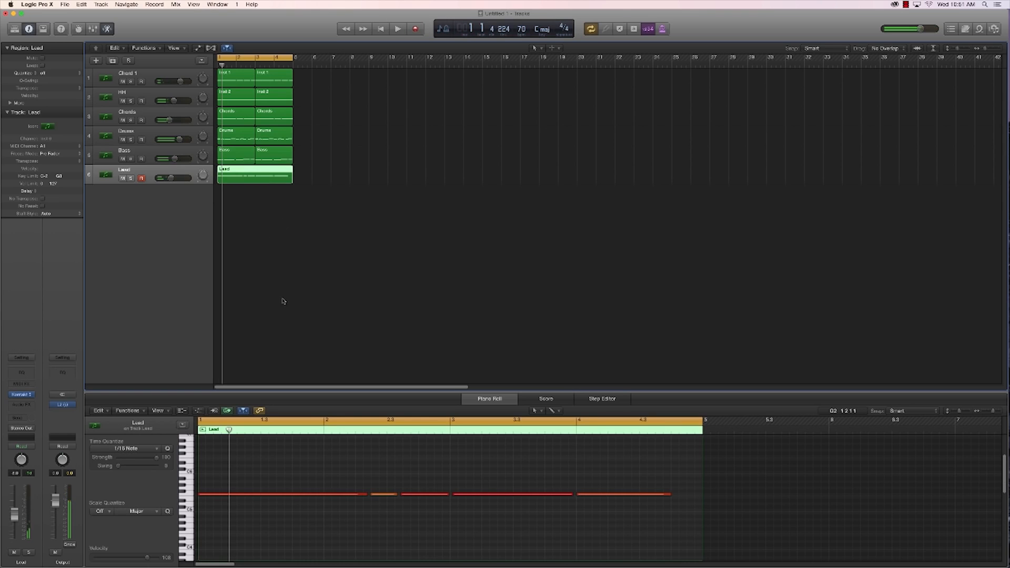
{"action": "left_click", "coordinate": [338, 480]}
{"action": "key", "text": "super+a"}
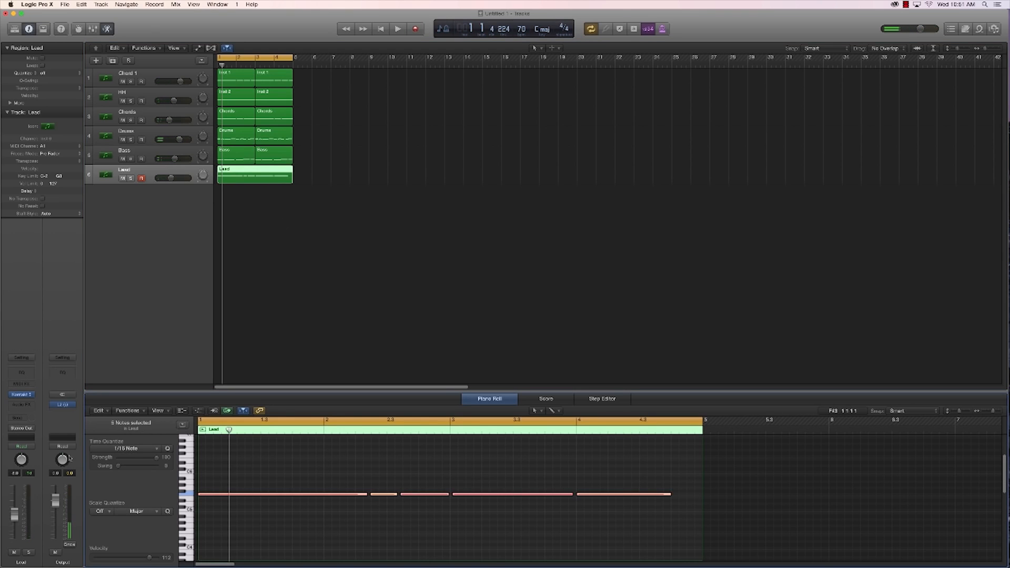
{"action": "left_click", "coordinate": [131, 451]}
{"action": "left_click", "coordinate": [126, 498]}
Step: Adjust the lead note that starts at bar 3 in the Piano Roll and play back the loop
{"action": "left_click", "coordinate": [447, 495]}
{"action": "left_click_drag", "start_coordinate": [447, 495], "coordinate": [573, 495]}
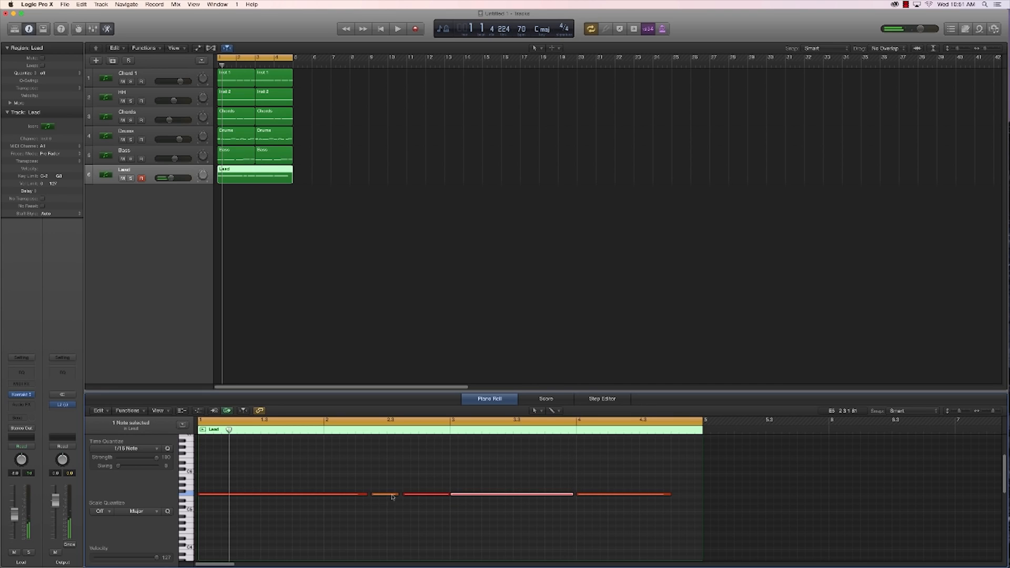
{"action": "left_click", "coordinate": [332, 272]}
{"action": "key", "text": "space"}
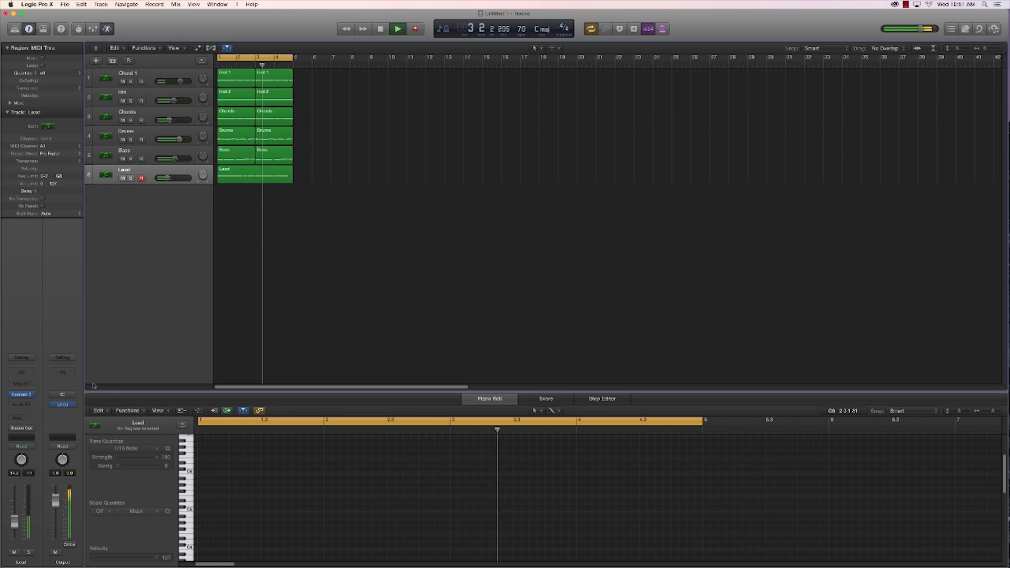
Step: Insert a Channel EQ on the Output channel and reposition its window
{"action": "left_click", "coordinate": [62, 373]}
{"action": "left_click", "coordinate": [48, 217]}
{"action": "left_click_drag", "start_coordinate": [228, 36], "coordinate": [262, 46]}
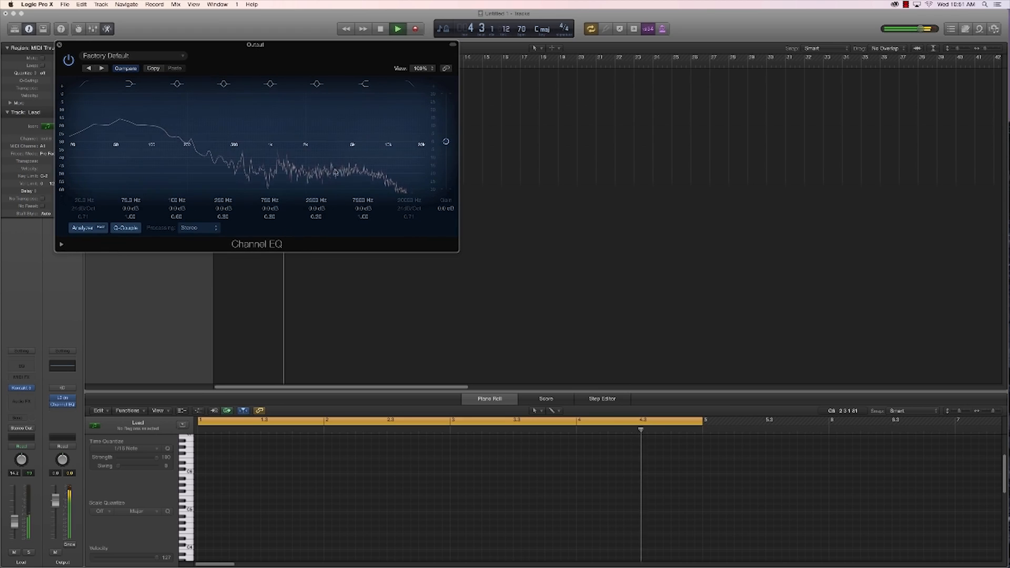
Step: Boost the Output EQ's 7500 Hz shelf by 3 dB and cut 1.5 dB at 146 Hz, then close the EQ and stop playback
{"action": "left_click_drag", "start_coordinate": [374, 141], "coordinate": [373, 157]}
{"action": "left_click_drag", "start_coordinate": [362, 216], "coordinate": [360, 224]}
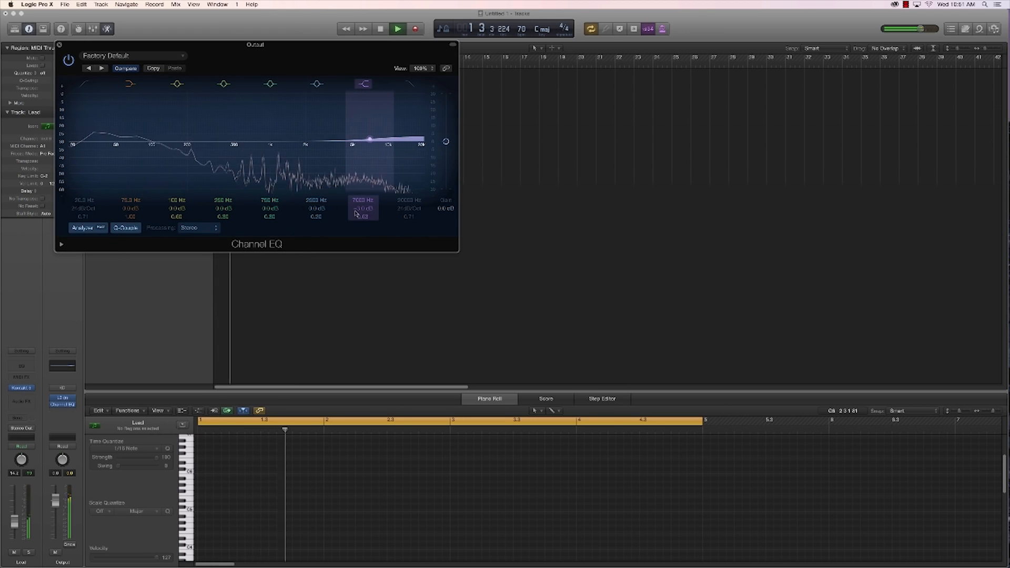
{"action": "left_click_drag", "start_coordinate": [148, 151], "coordinate": [171, 156]}
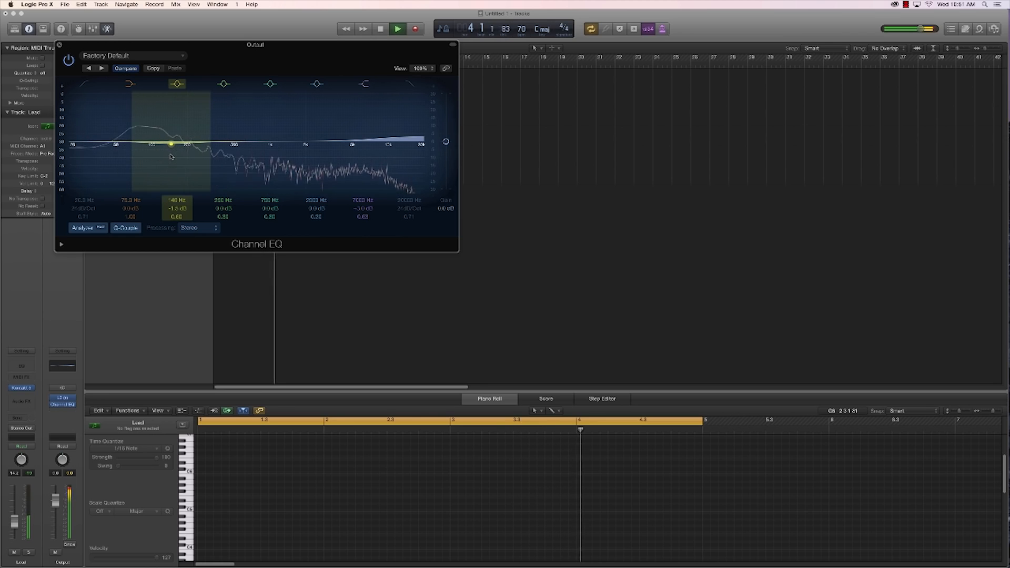
{"action": "left_click", "coordinate": [59, 45]}
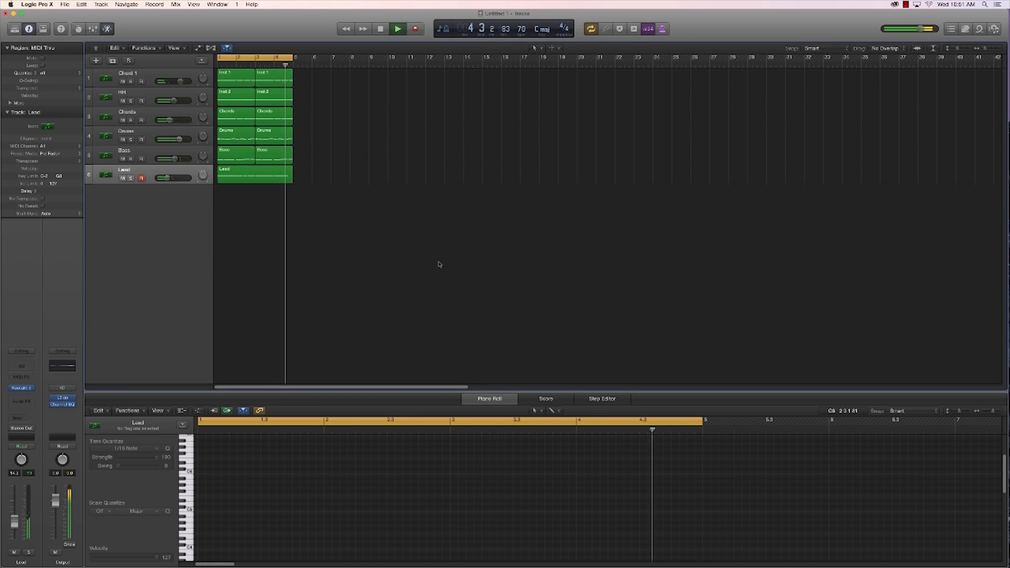
{"action": "key", "text": "space"}
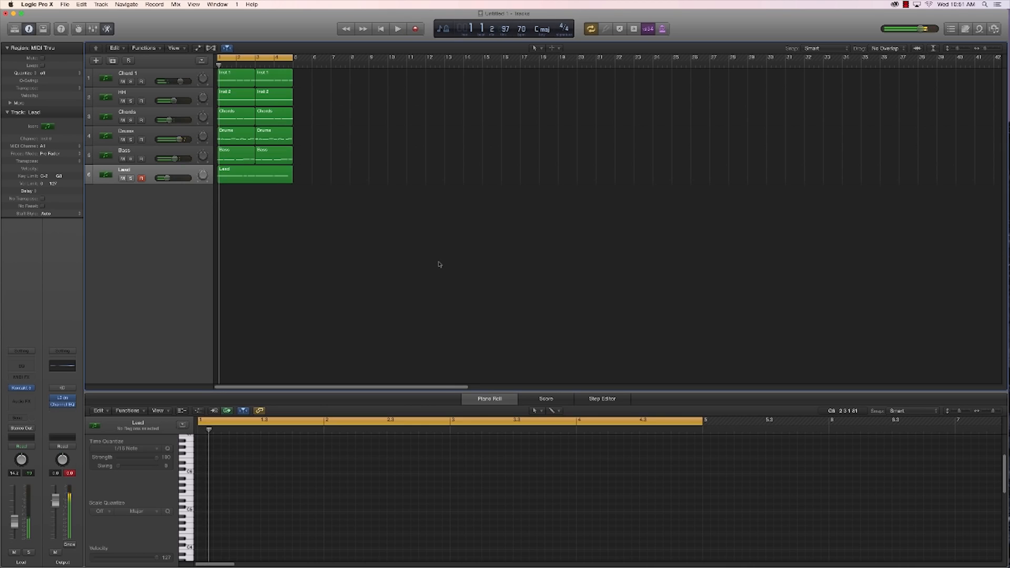